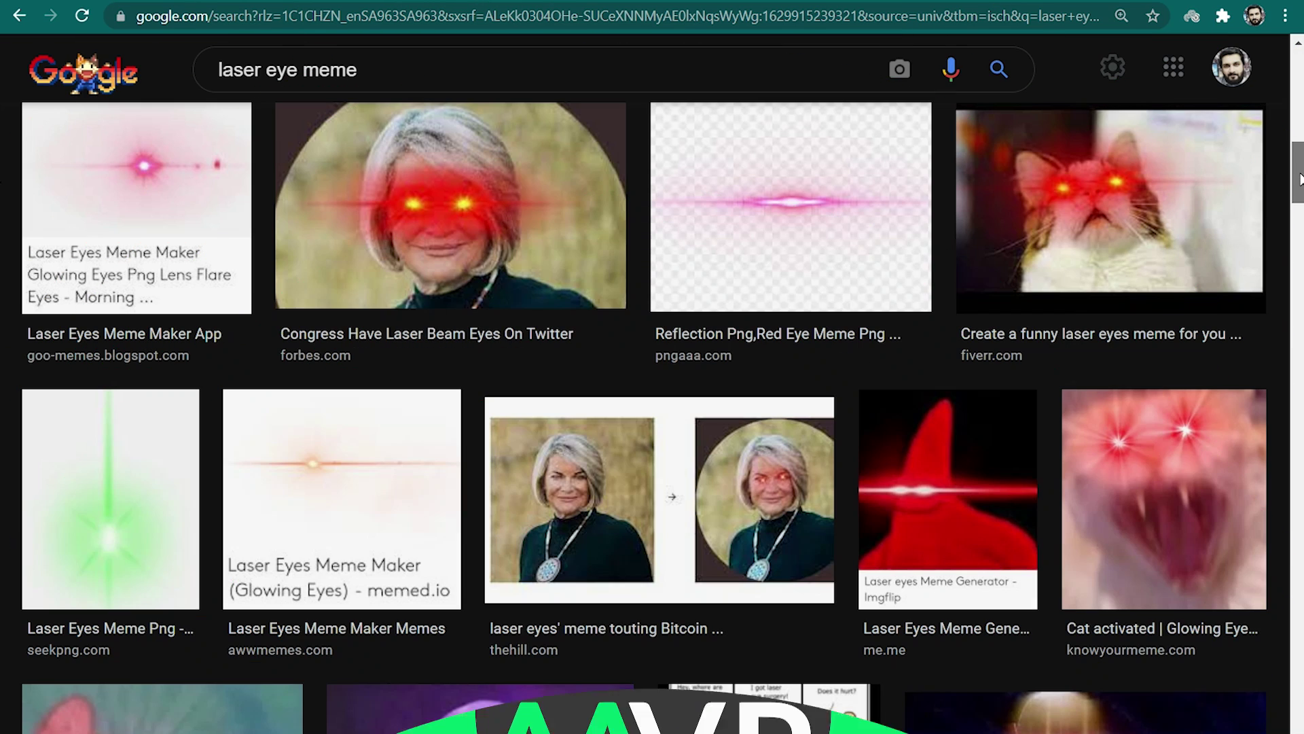
Import the Snapshot_15 image and place it on video track 1
drag(1300, 178, 1300, 348)
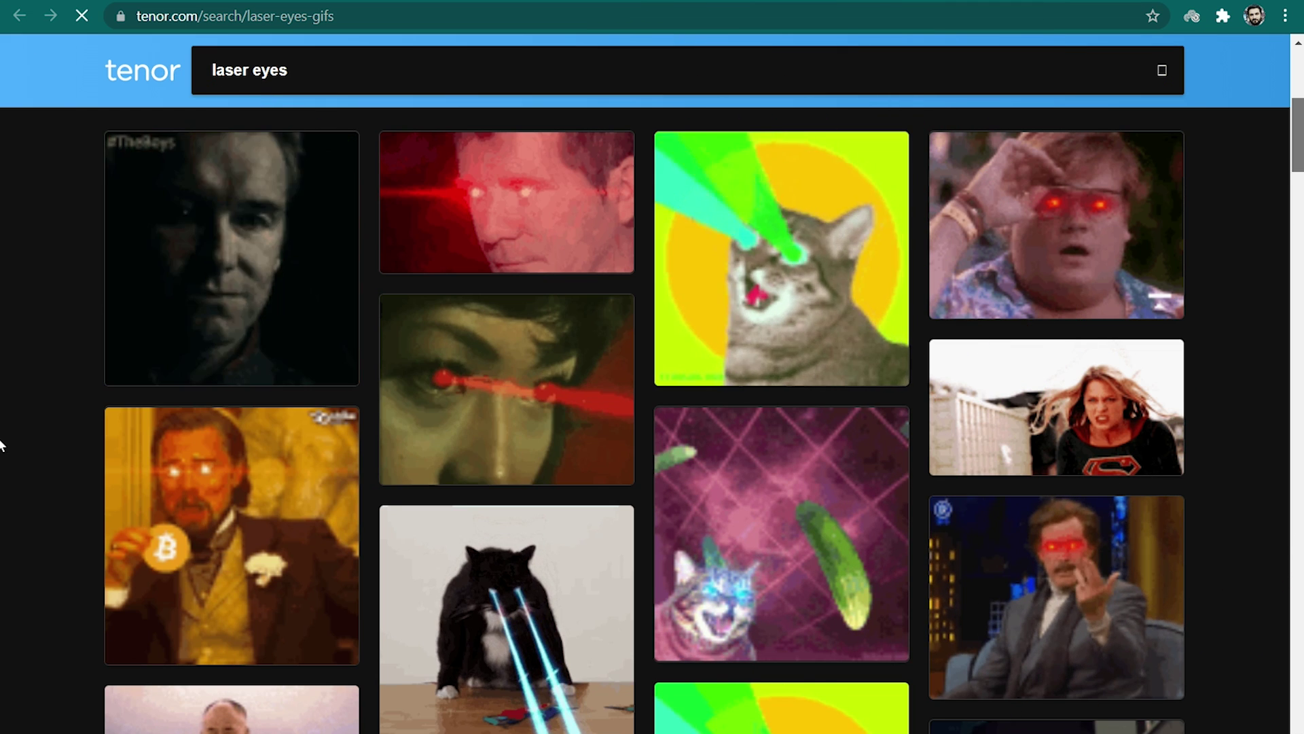
scroll(2, 476, down, 4)
scroll(1, 476, down, 2)
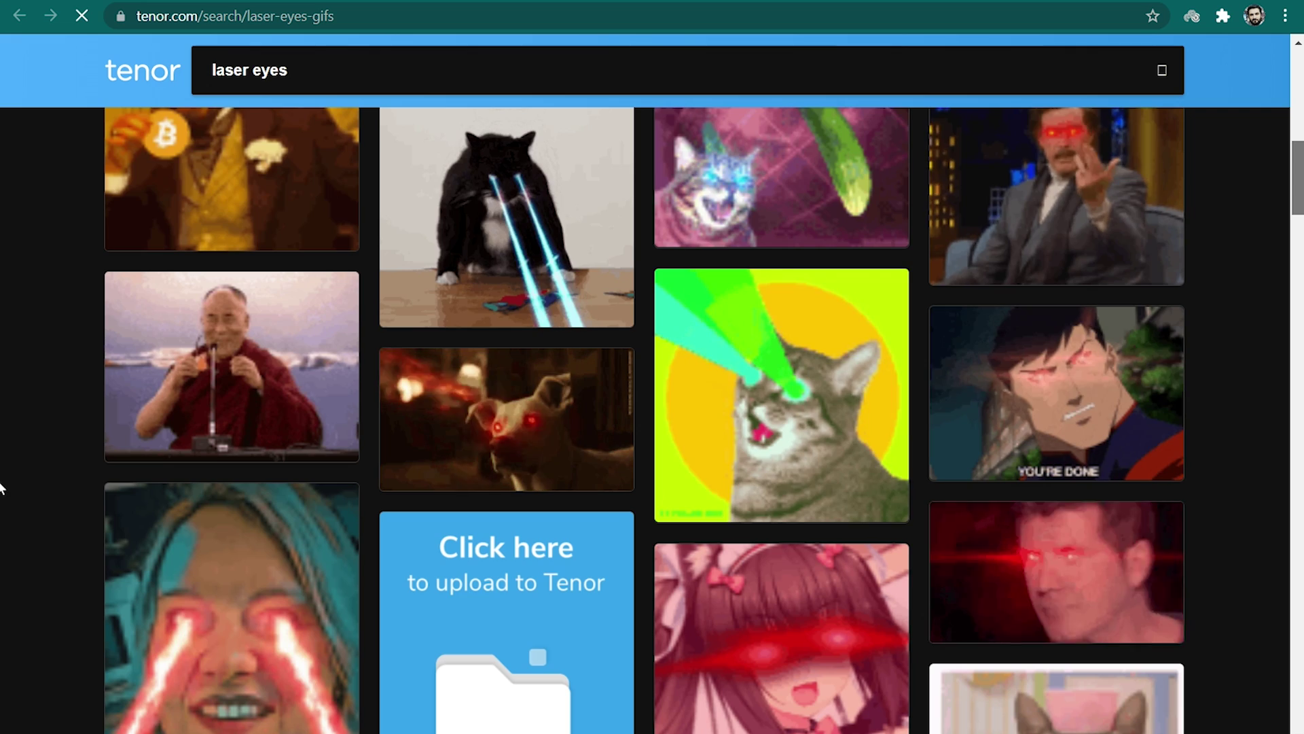
scroll(1, 490, down, 2)
scroll(2, 503, down, 3)
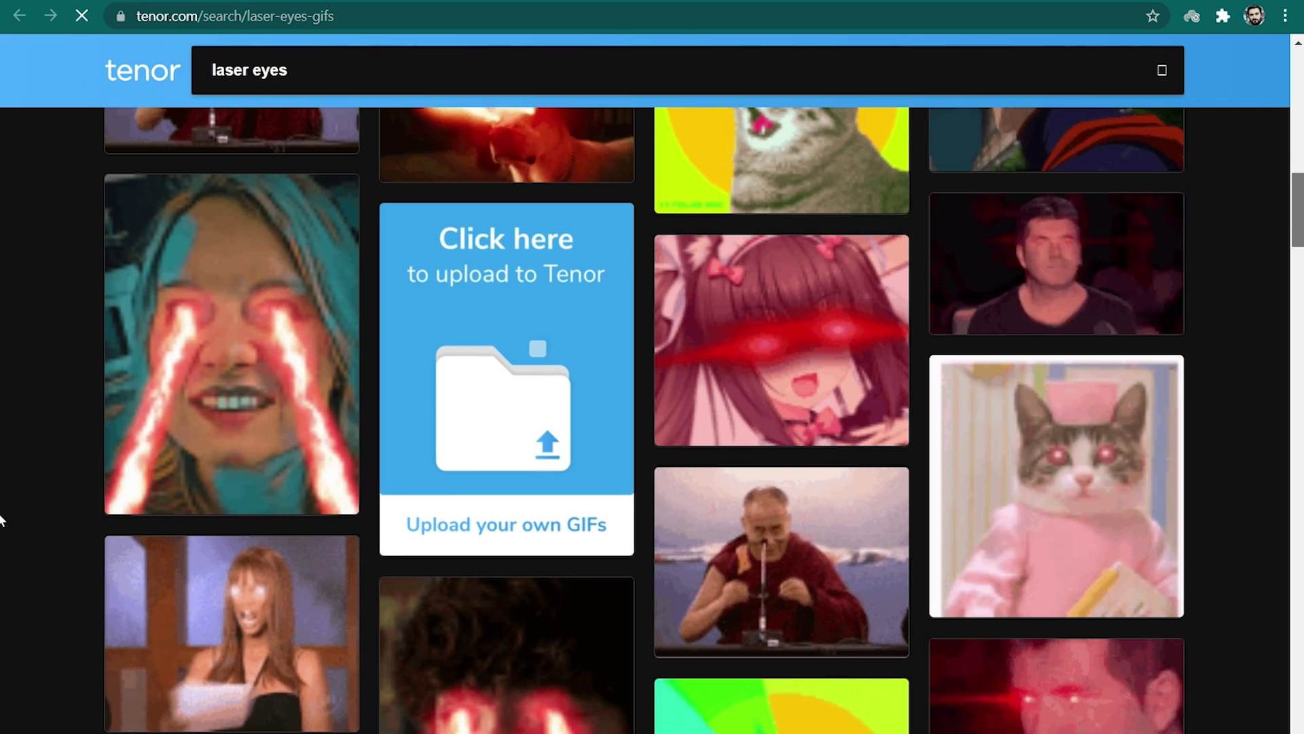
scroll(2, 530, down, 3)
scroll(2, 544, down, 1)
scroll(1, 547, down, 2)
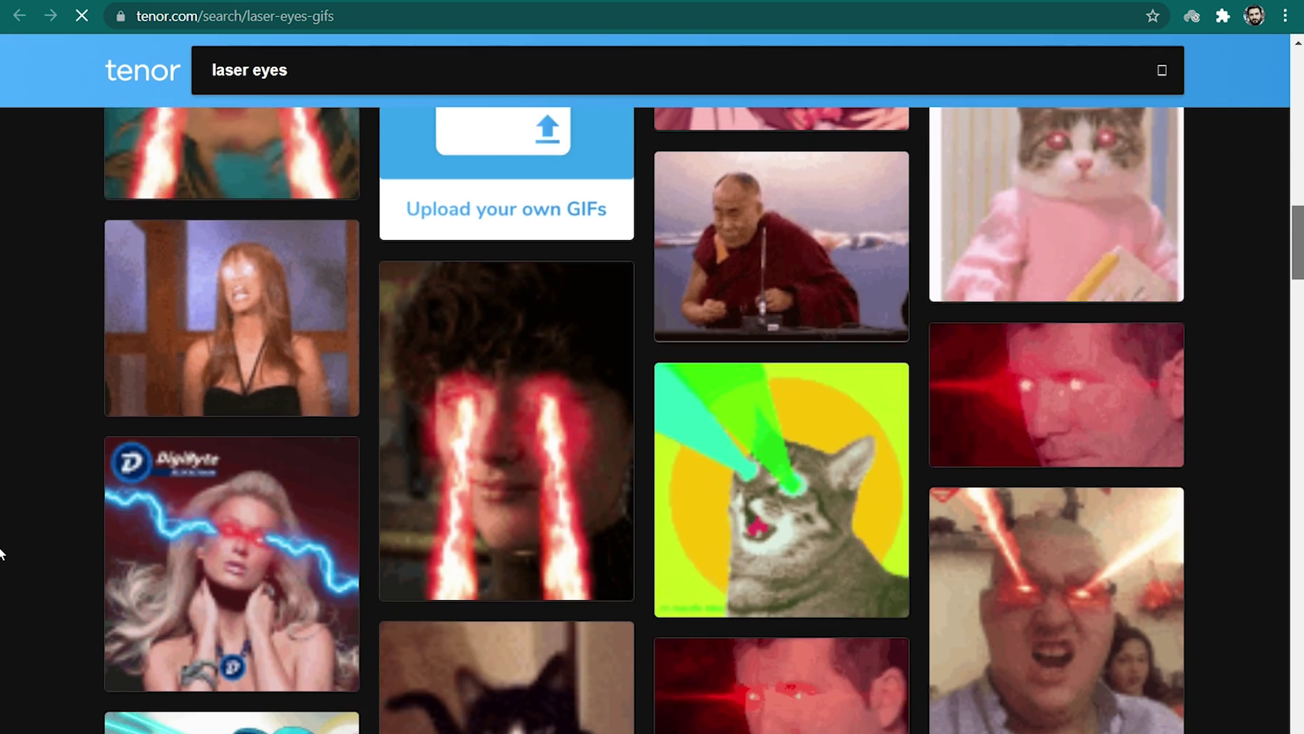
scroll(1, 564, down, 2)
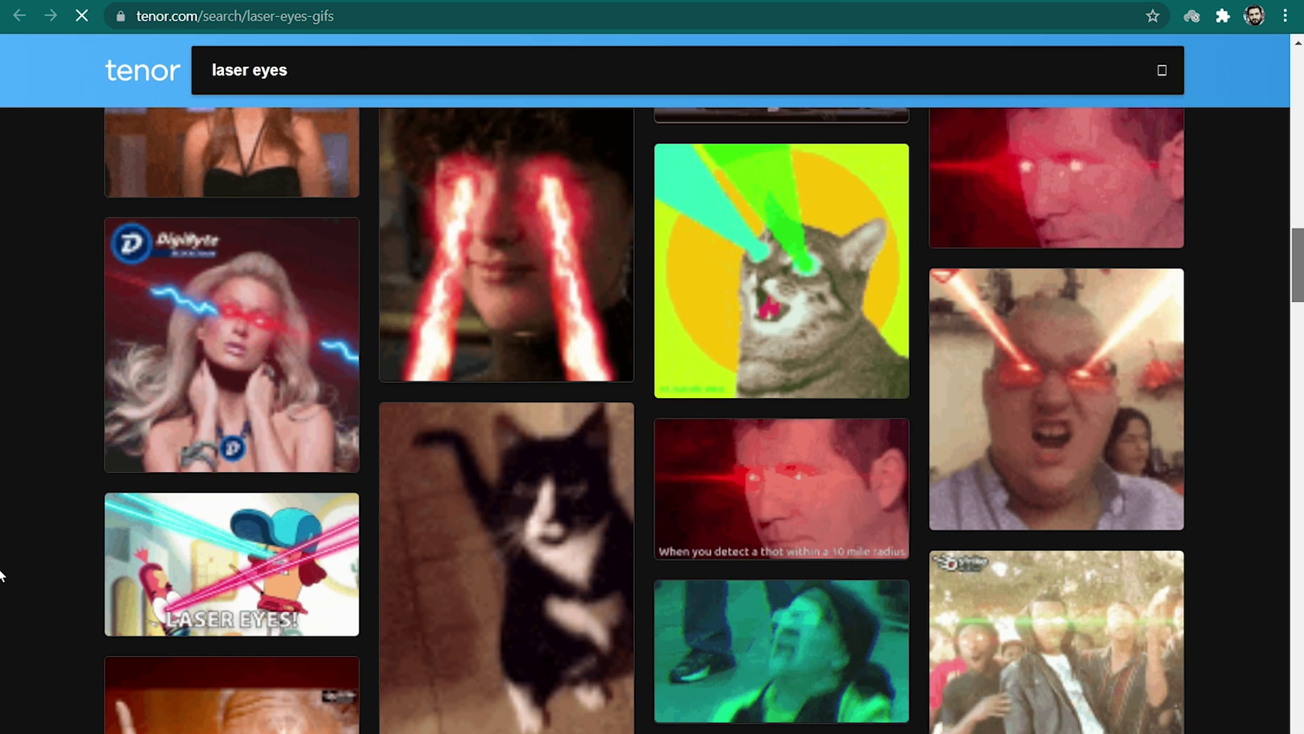
scroll(1, 584, down, 5)
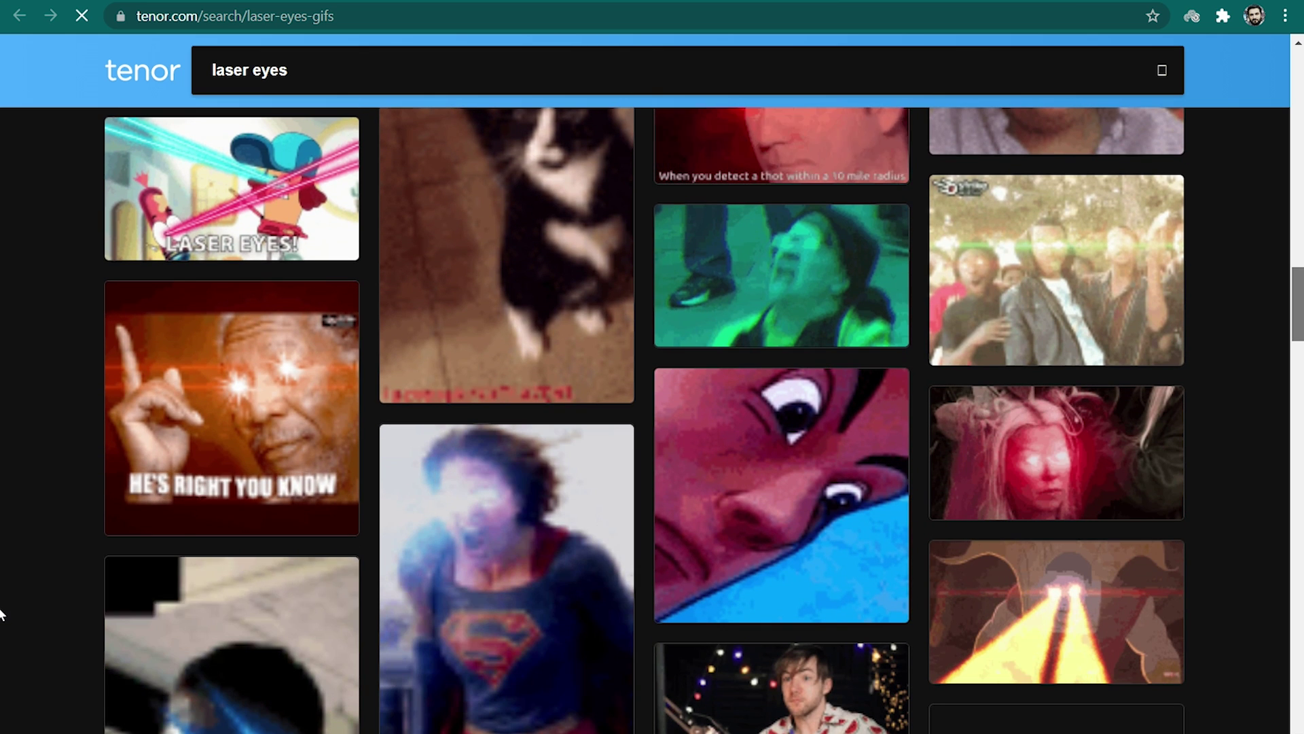
scroll(1, 597, up, 5)
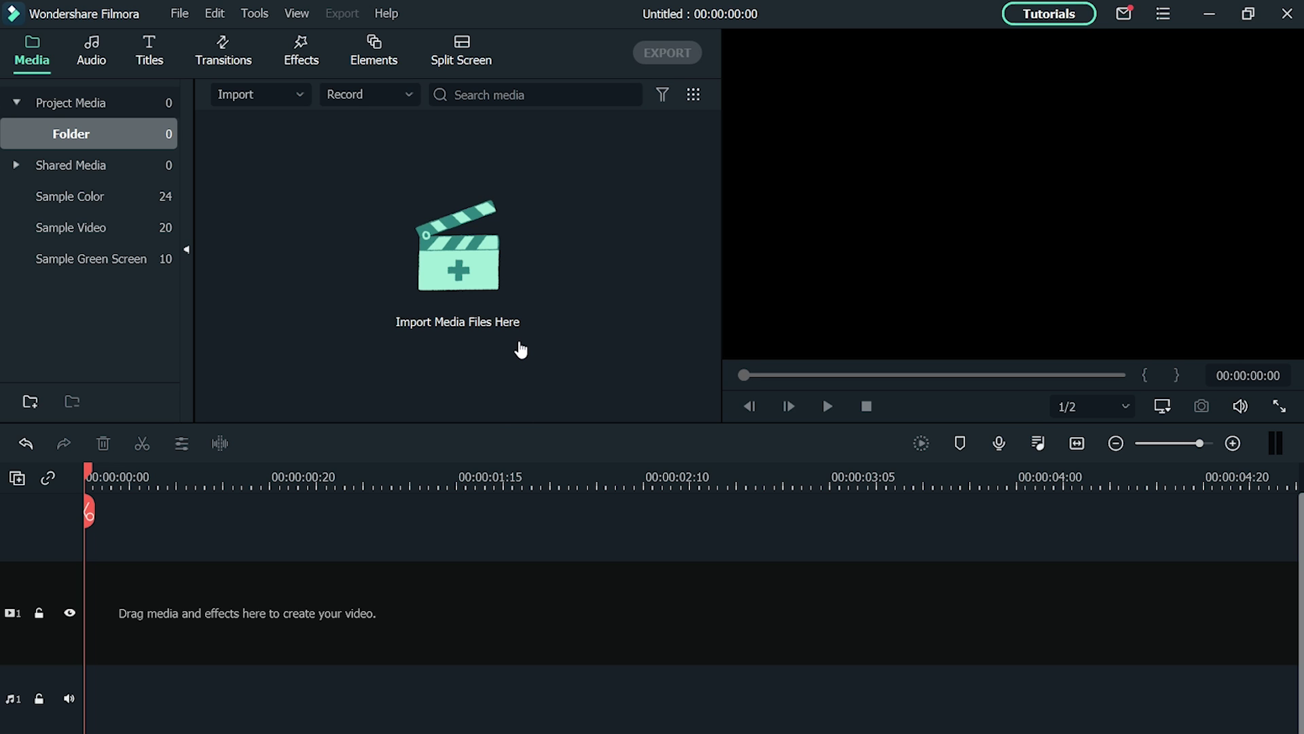
click(521, 346)
click(264, 208)
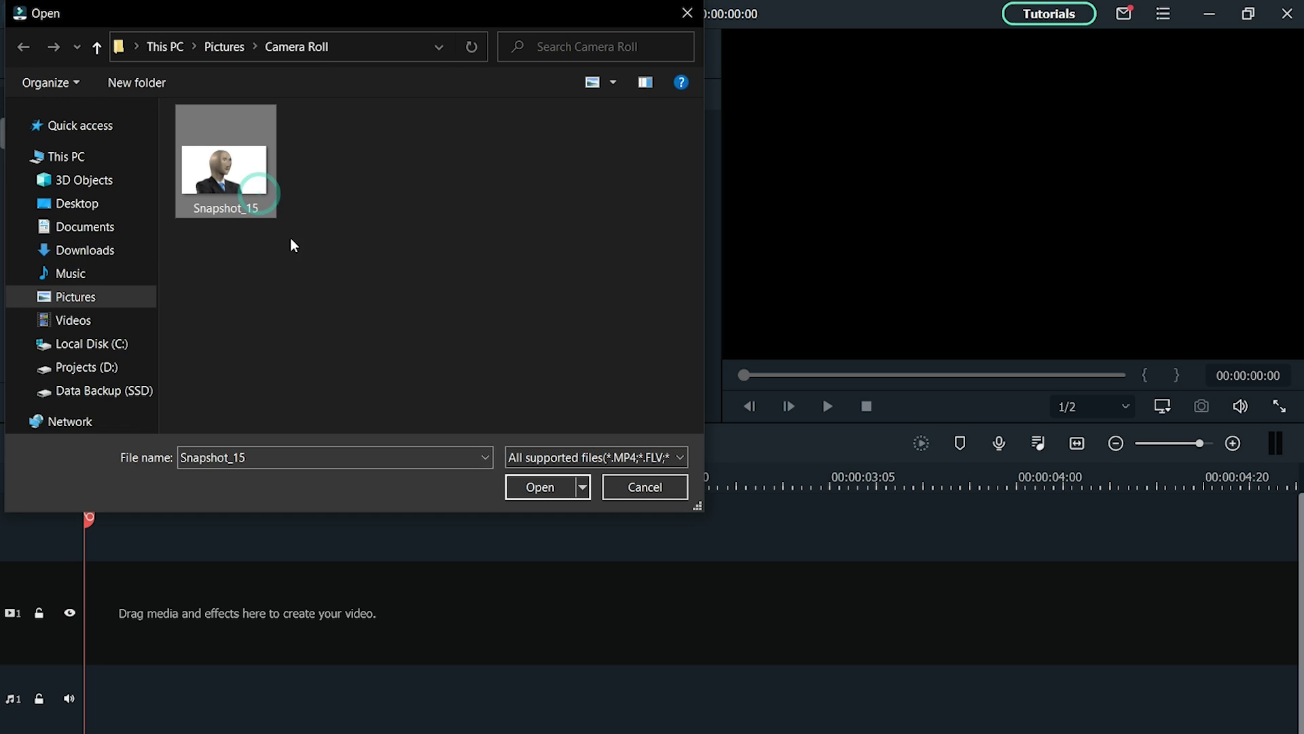
click(528, 485)
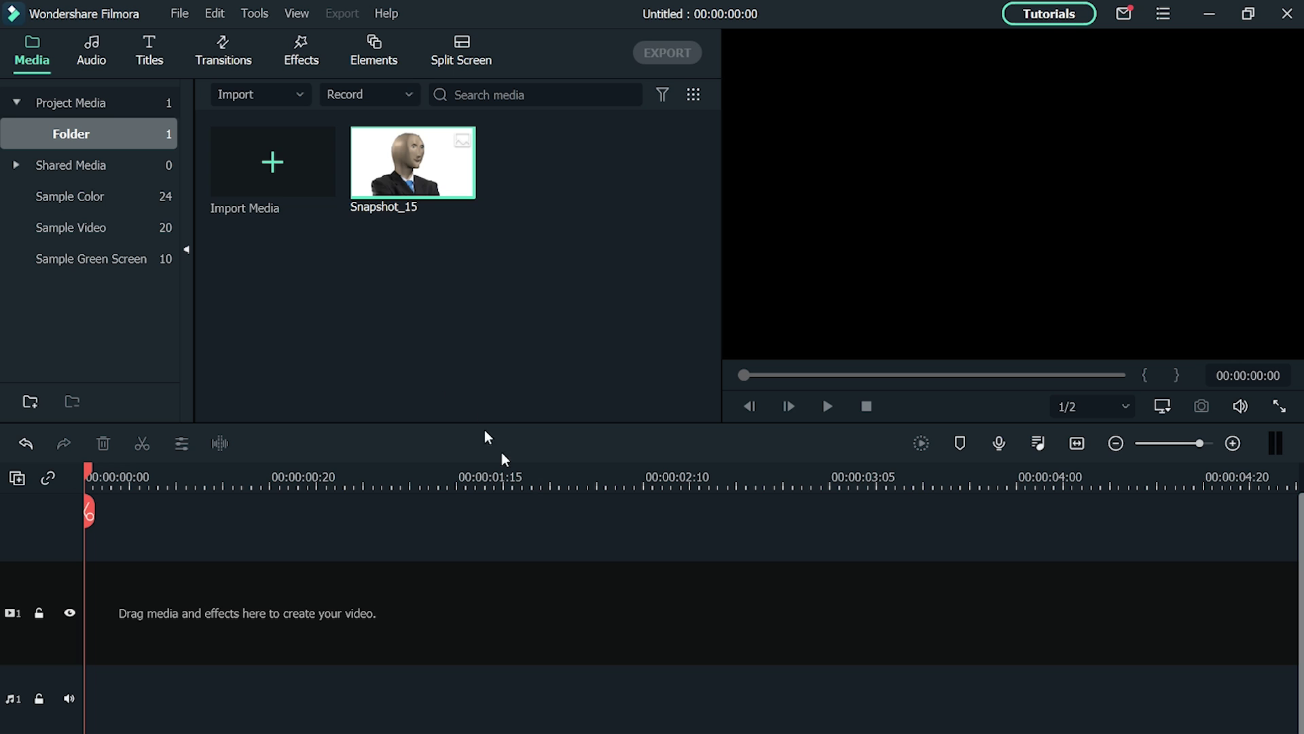
drag(379, 187, 76, 629)
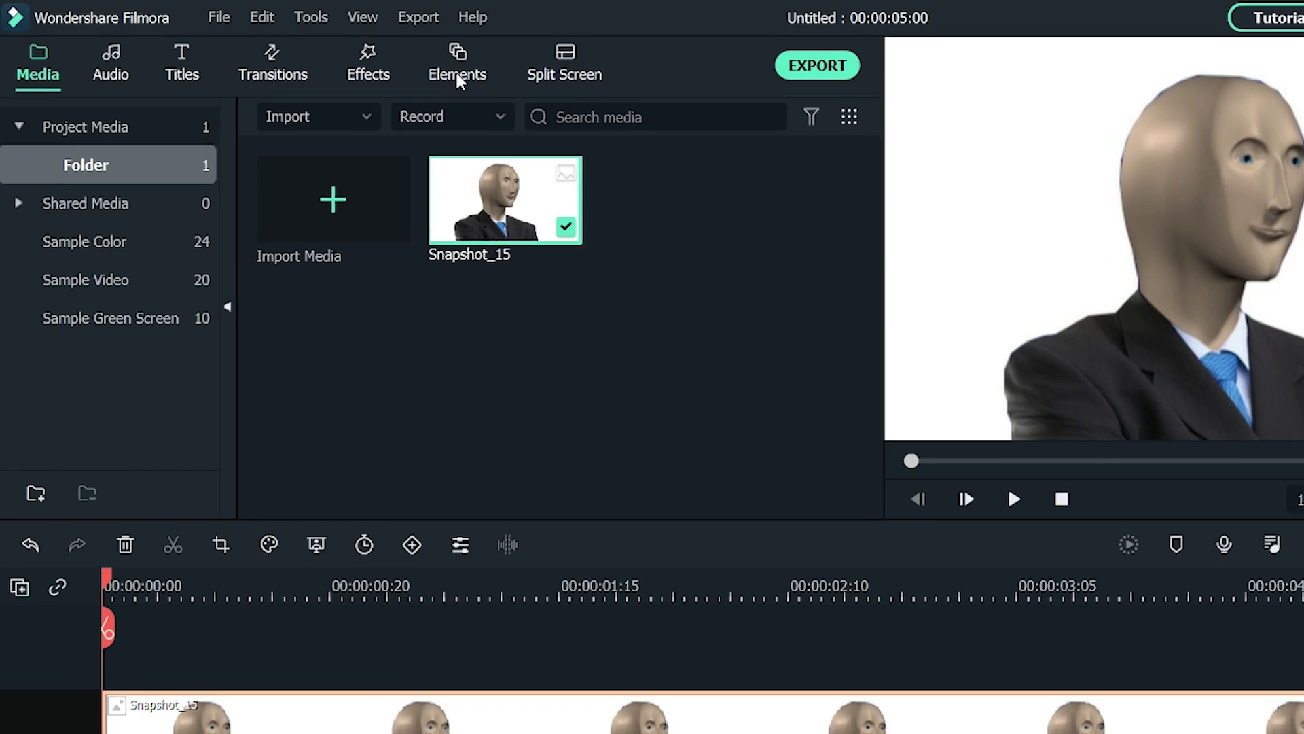
Search the Elements library for 'laser' and browse the results
click(373, 60)
click(489, 122)
key(Return)
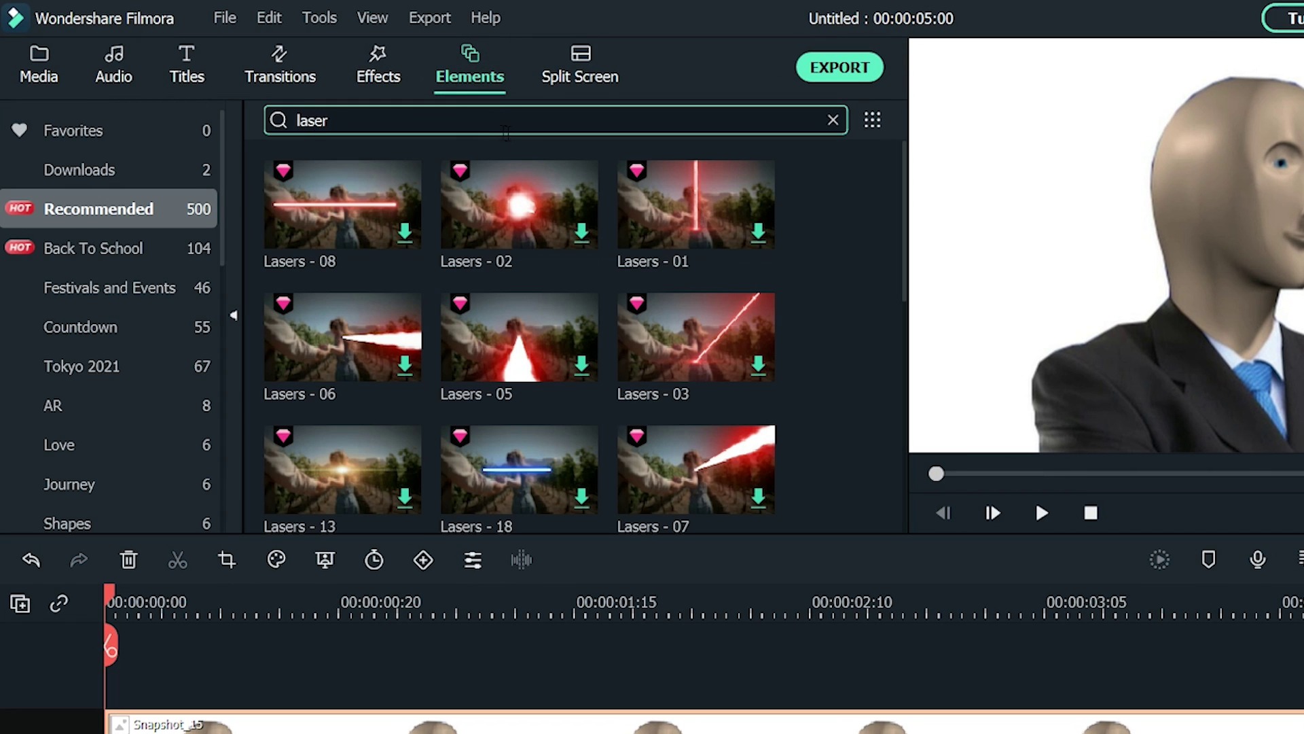
scroll(773, 267, down, 15)
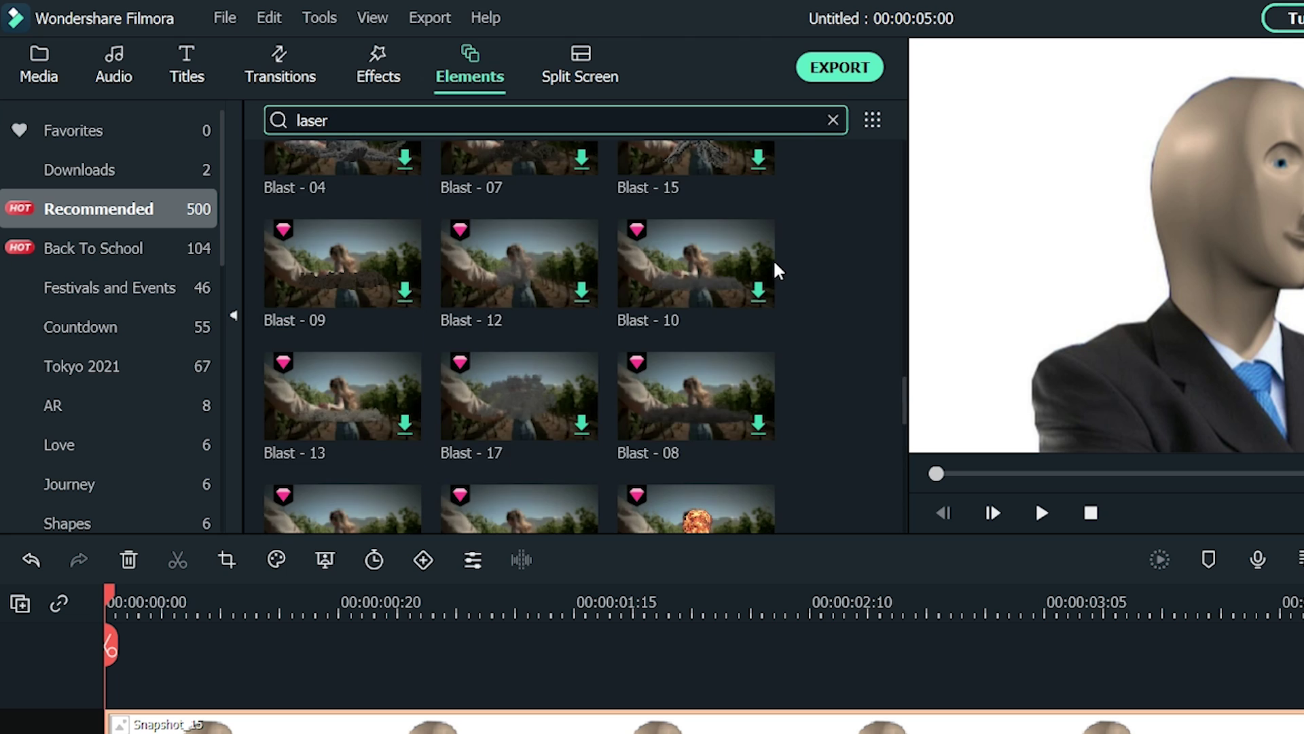
scroll(778, 271, up, 15)
scroll(896, 272, down, 4)
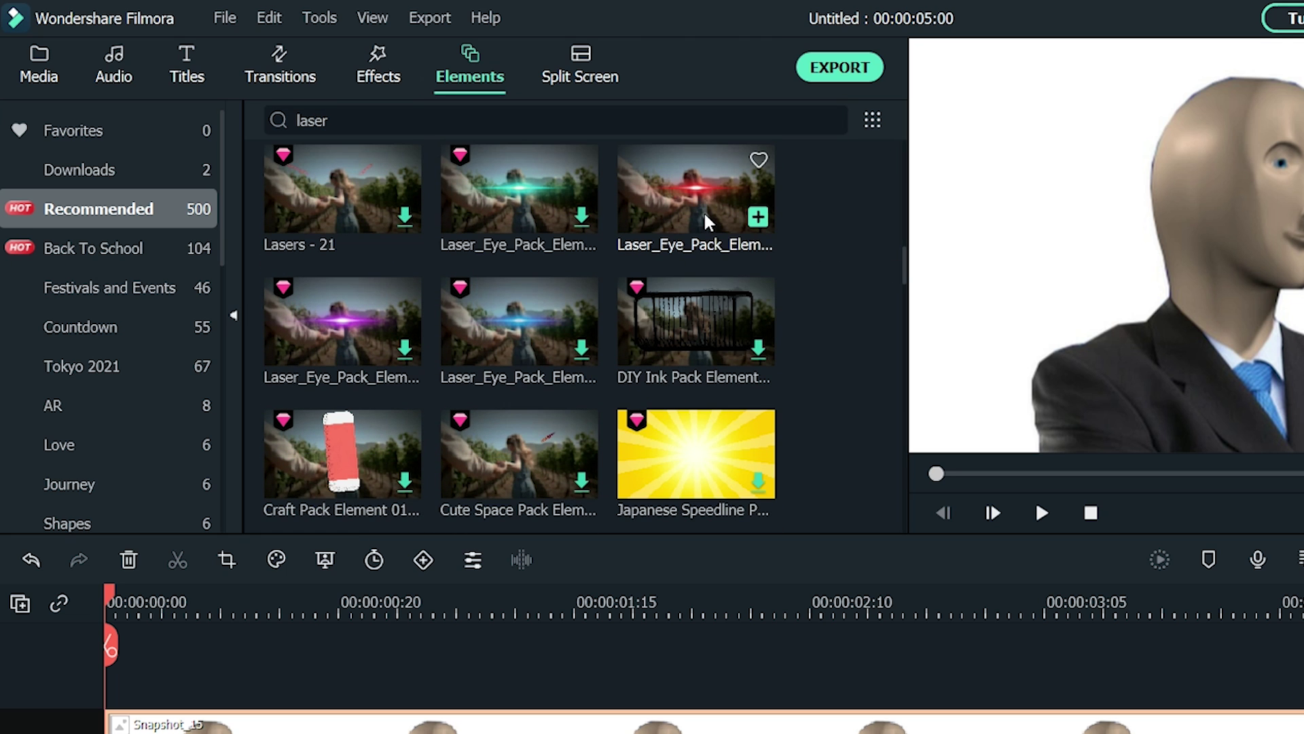
Add two Laser_Eye_Pack_Element_01 overlays on tracks 2 and 3, each positioned on the eyes
drag(706, 220, 282, 663)
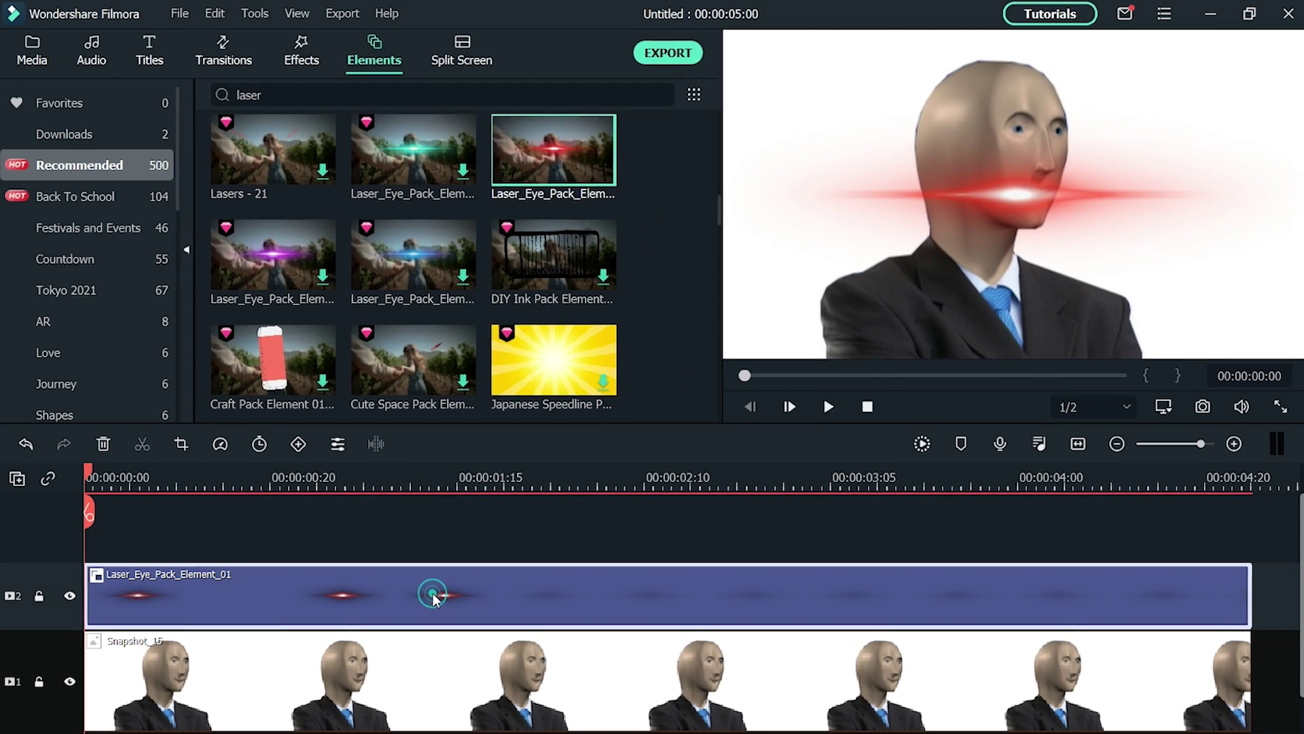
double_click(541, 583)
drag(1016, 204, 1023, 129)
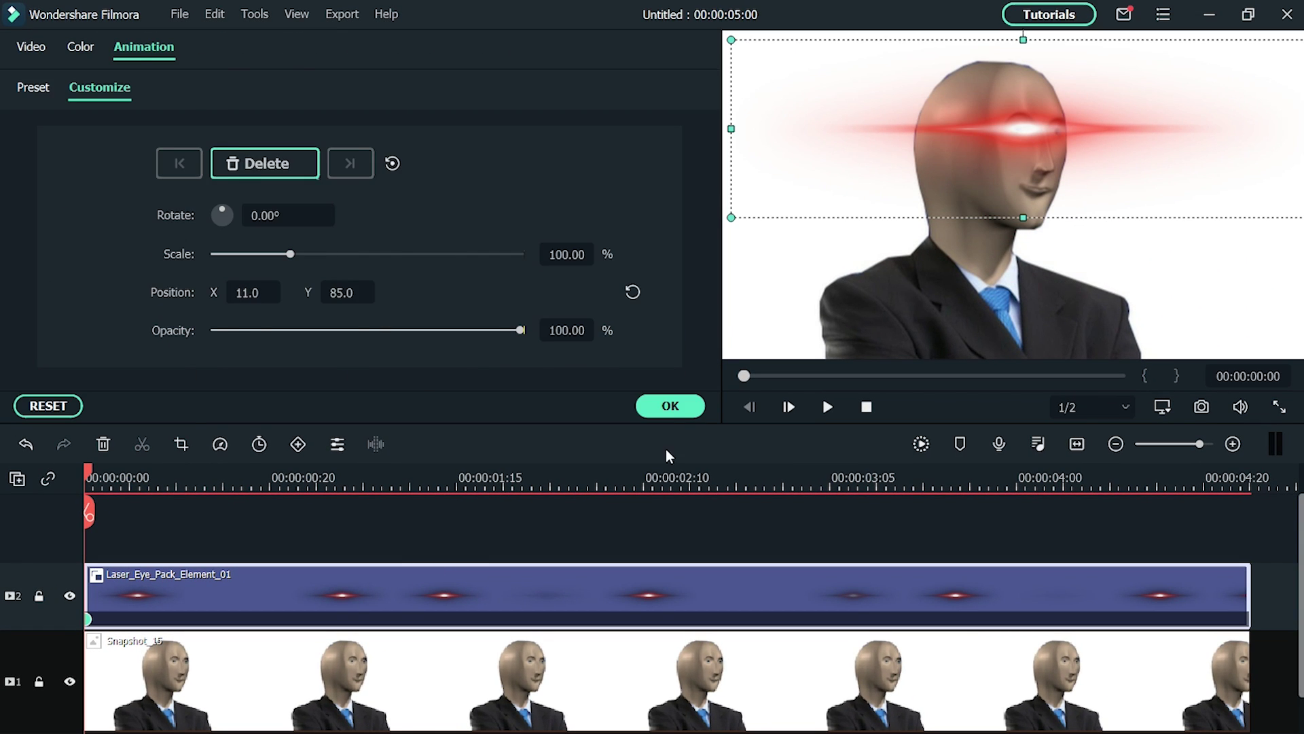
click(670, 405)
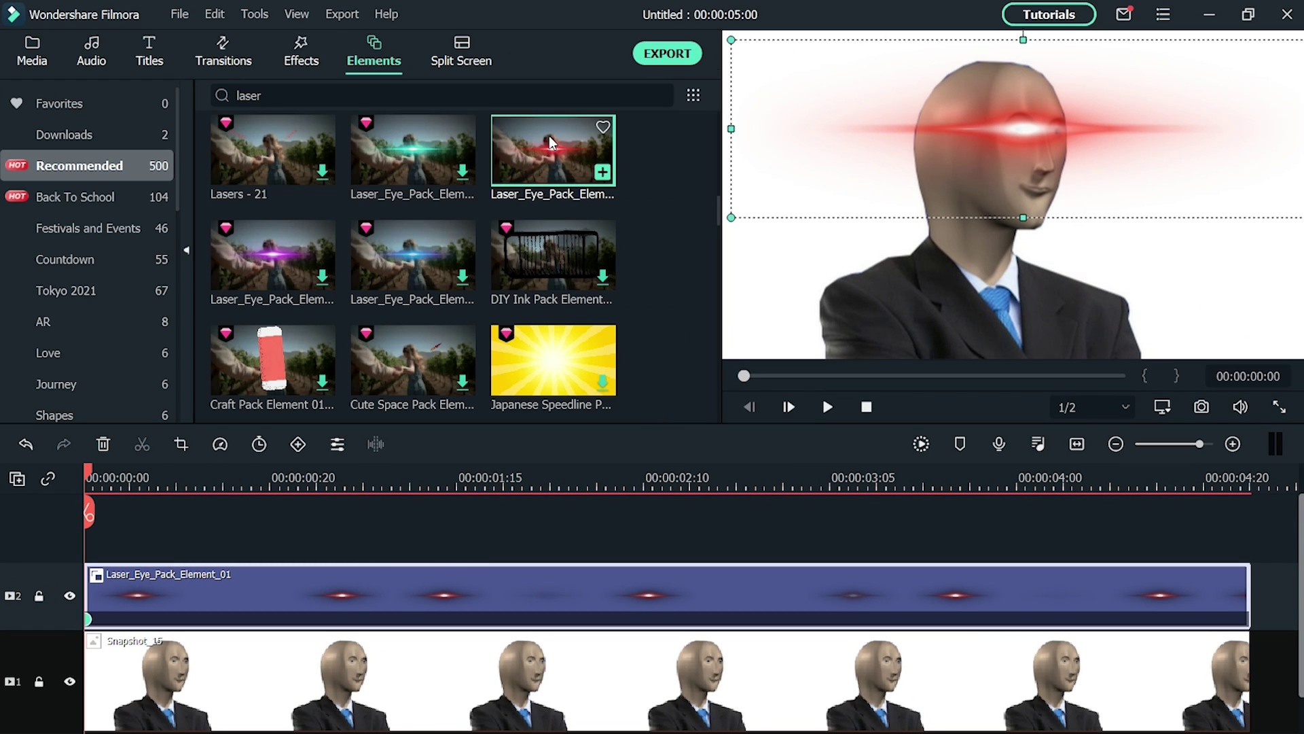
drag(482, 478, 88, 540)
double_click(136, 591)
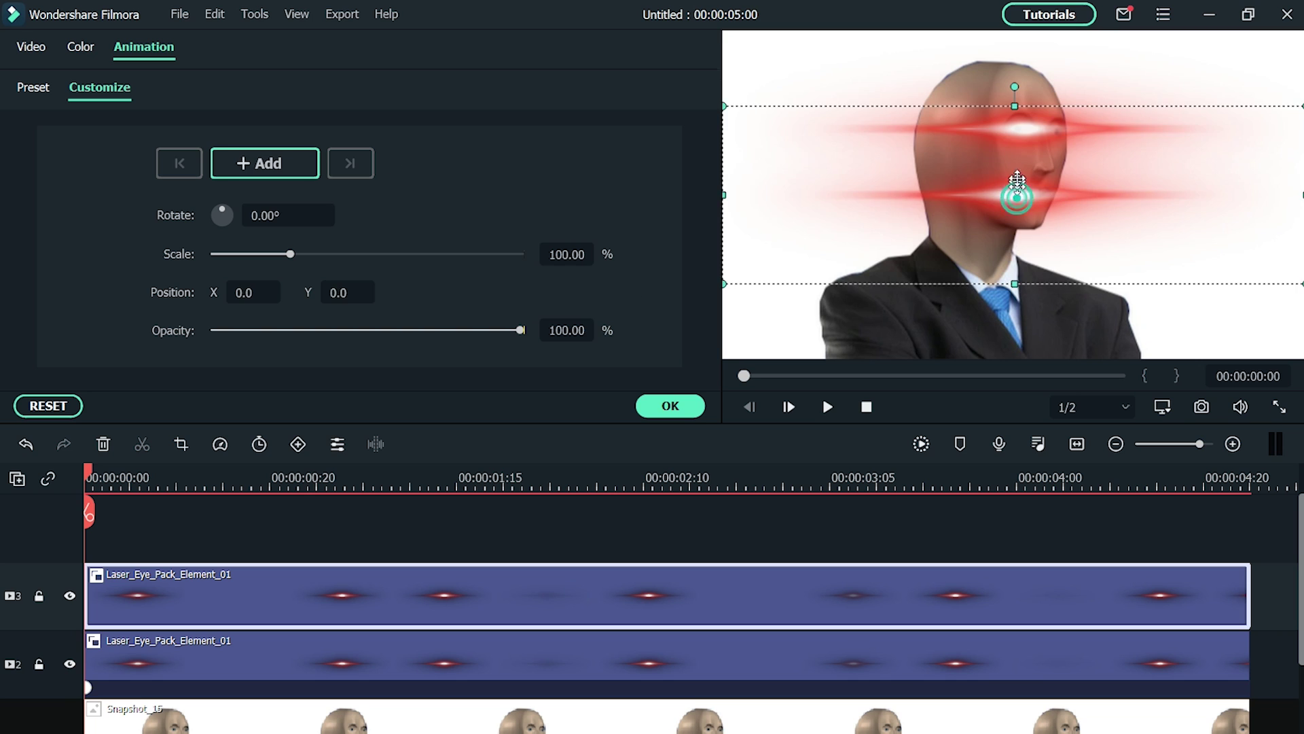
drag(1010, 215, 1011, 159)
click(663, 406)
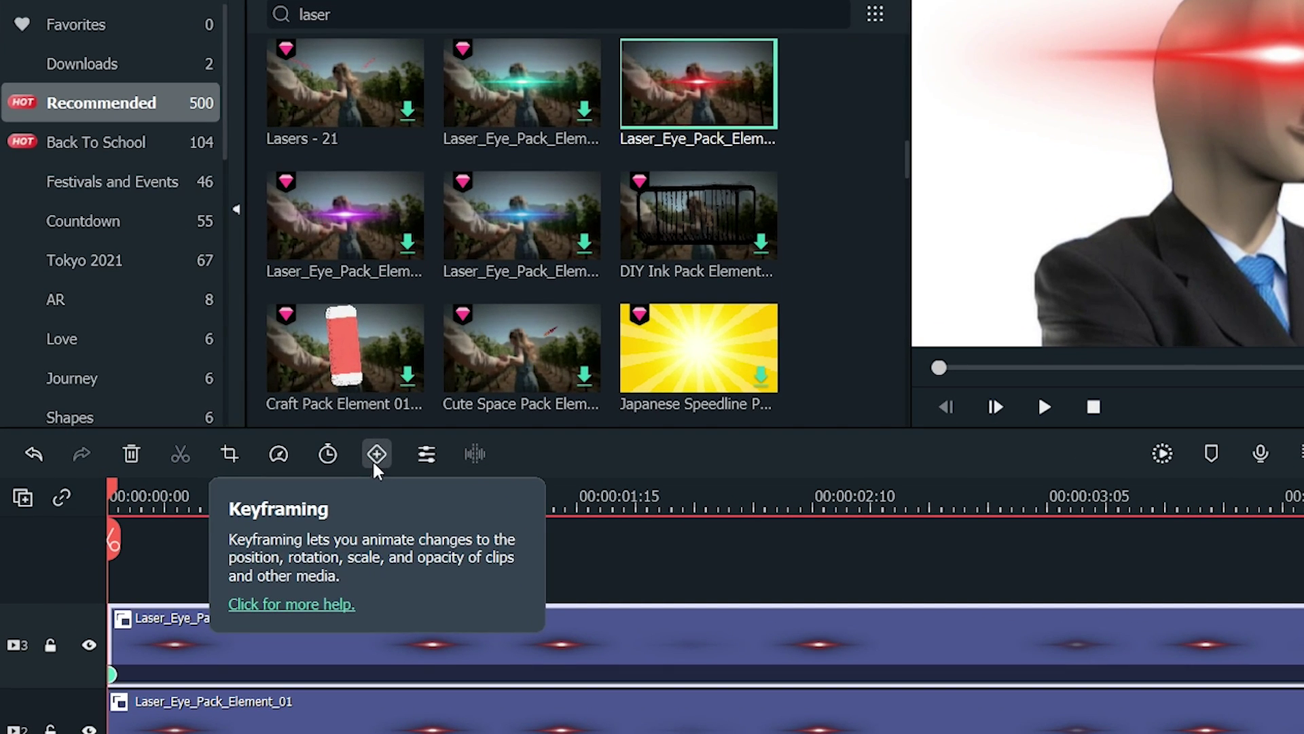
Keyframe the top laser overlay to rotate 1000° at the clip end, then preview playback
click(337, 450)
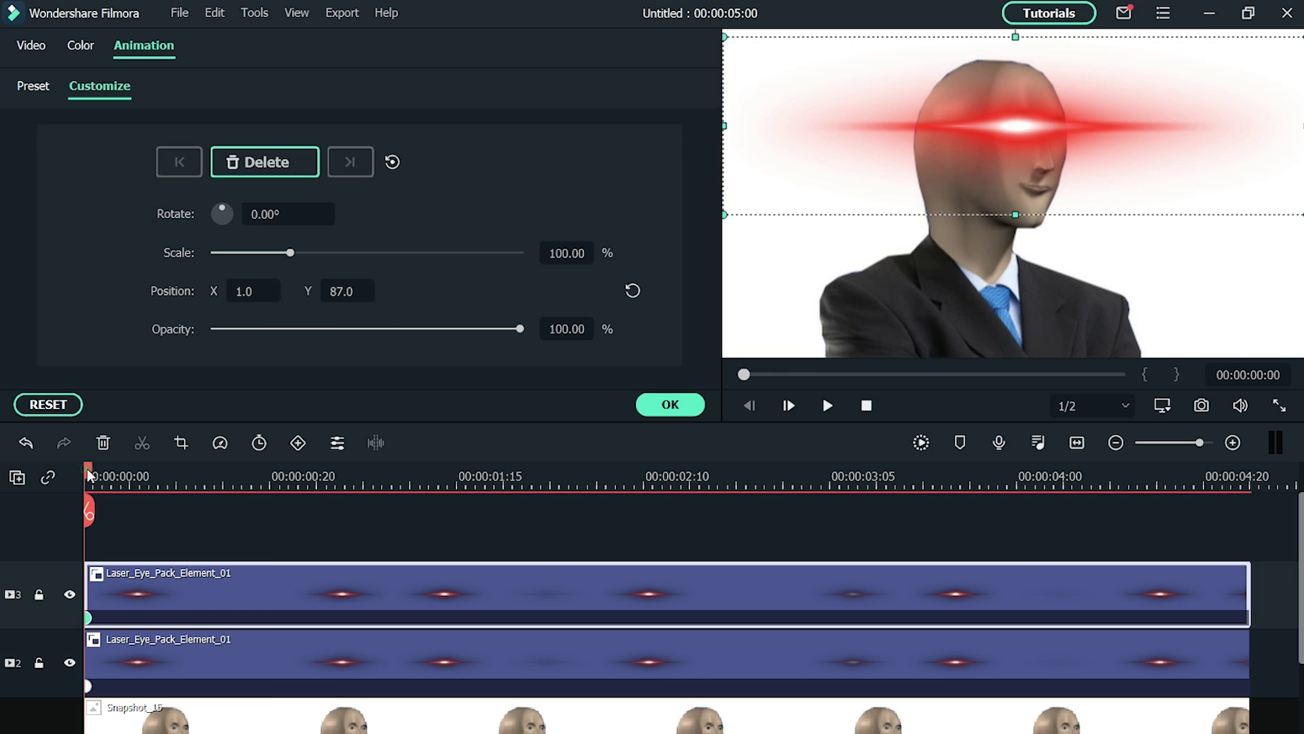
drag(89, 473, 960, 476)
drag(1245, 518, 1250, 515)
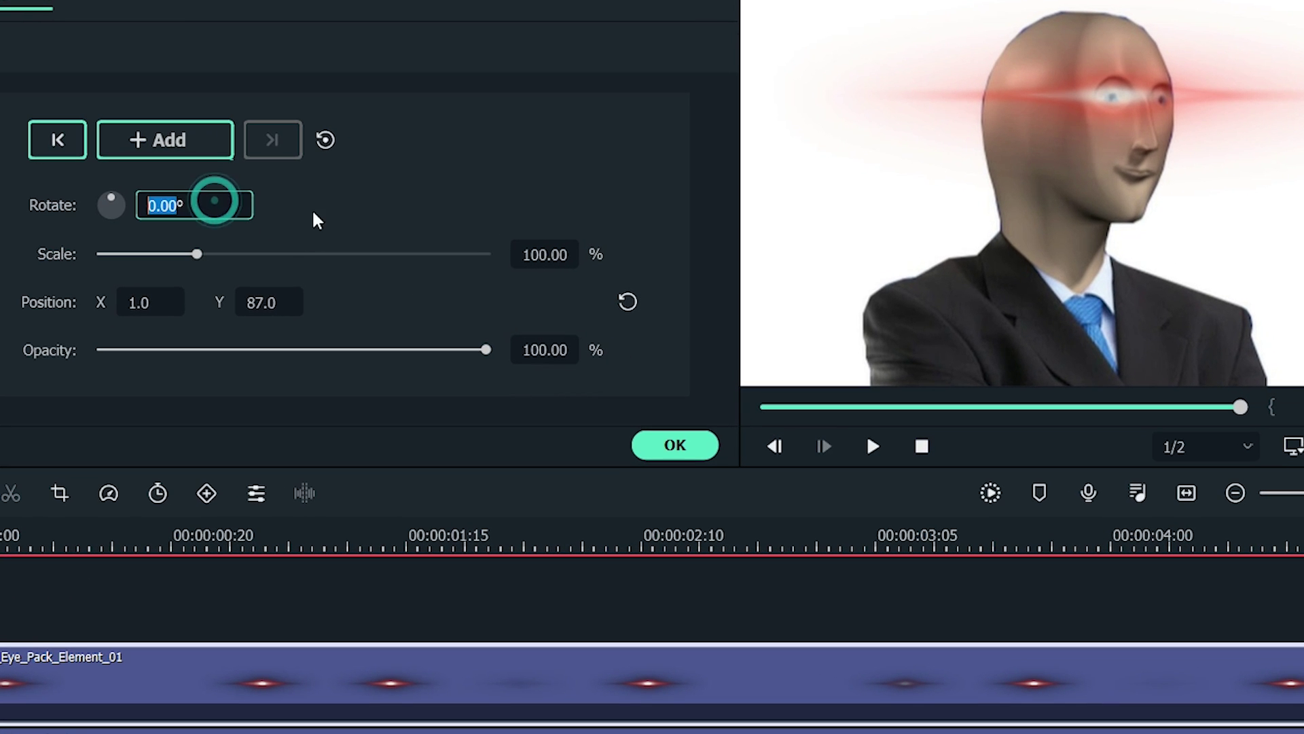
click(667, 443)
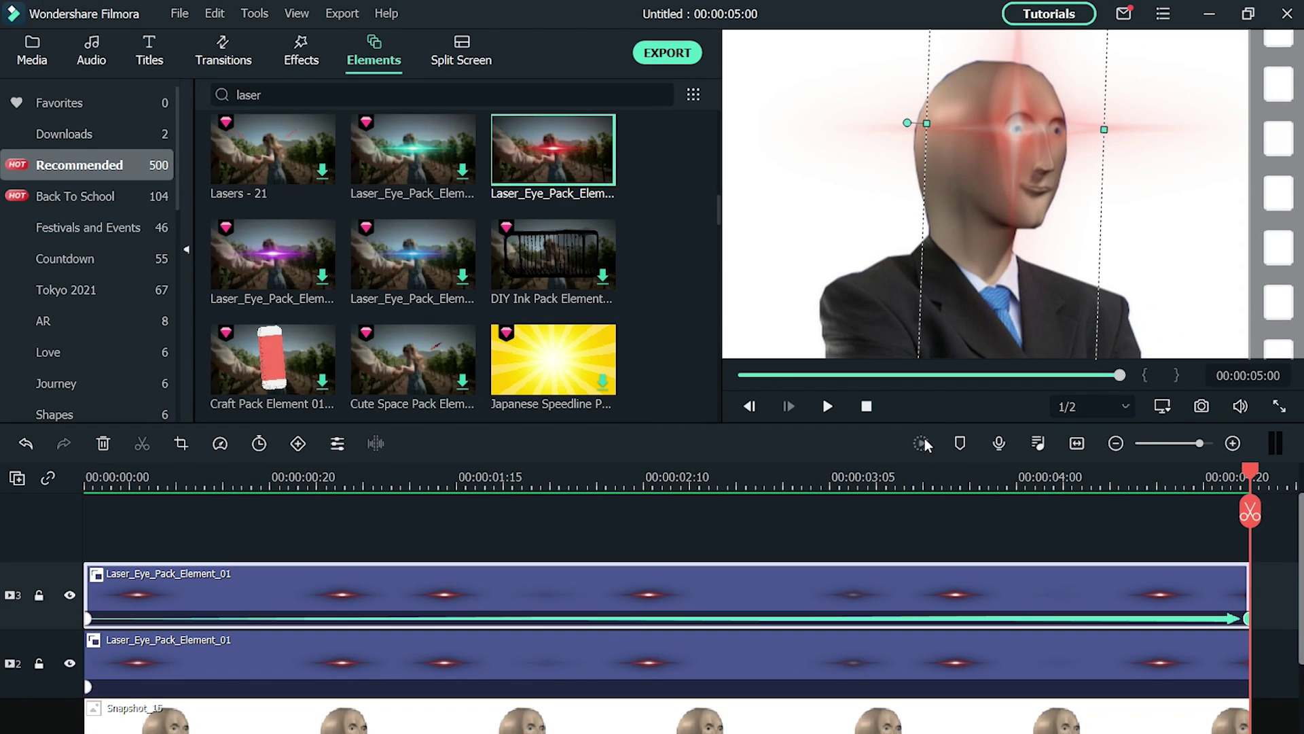
key(space)
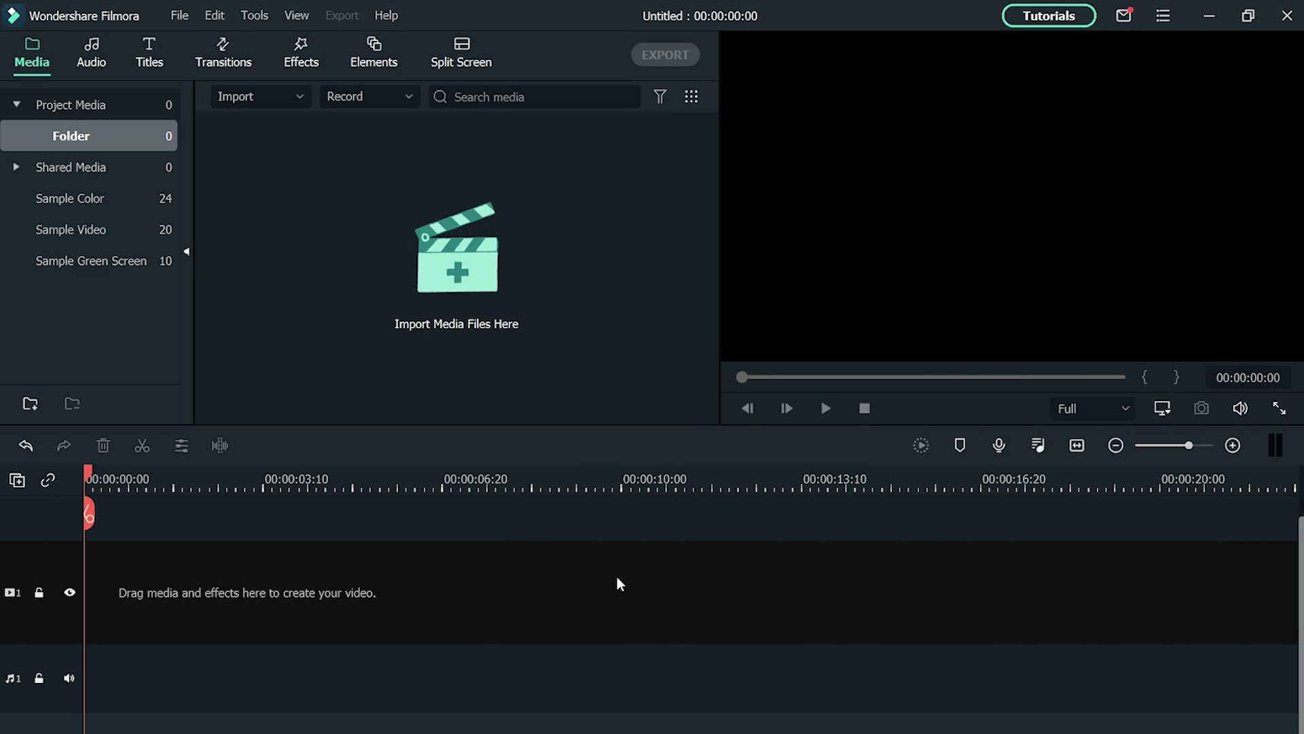
Import the Easter Bunny video and place it on video track 1
click(556, 385)
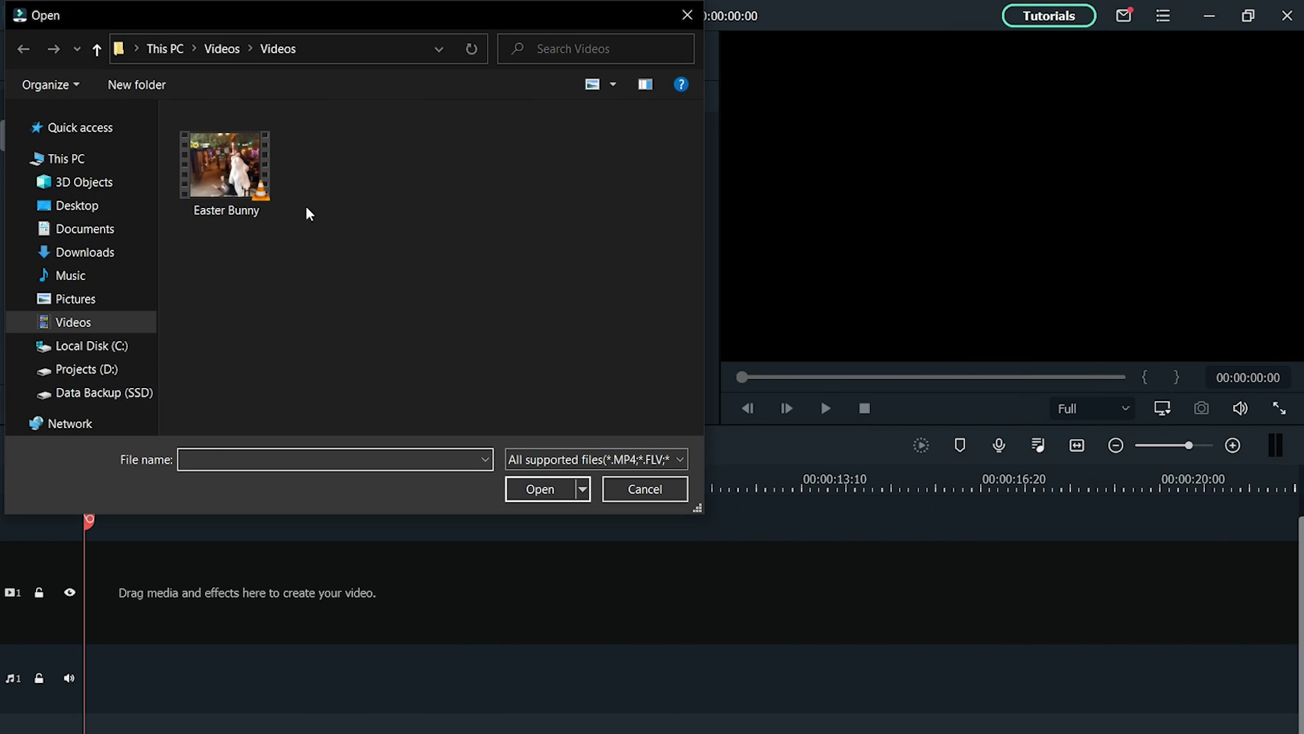
click(265, 176)
click(542, 489)
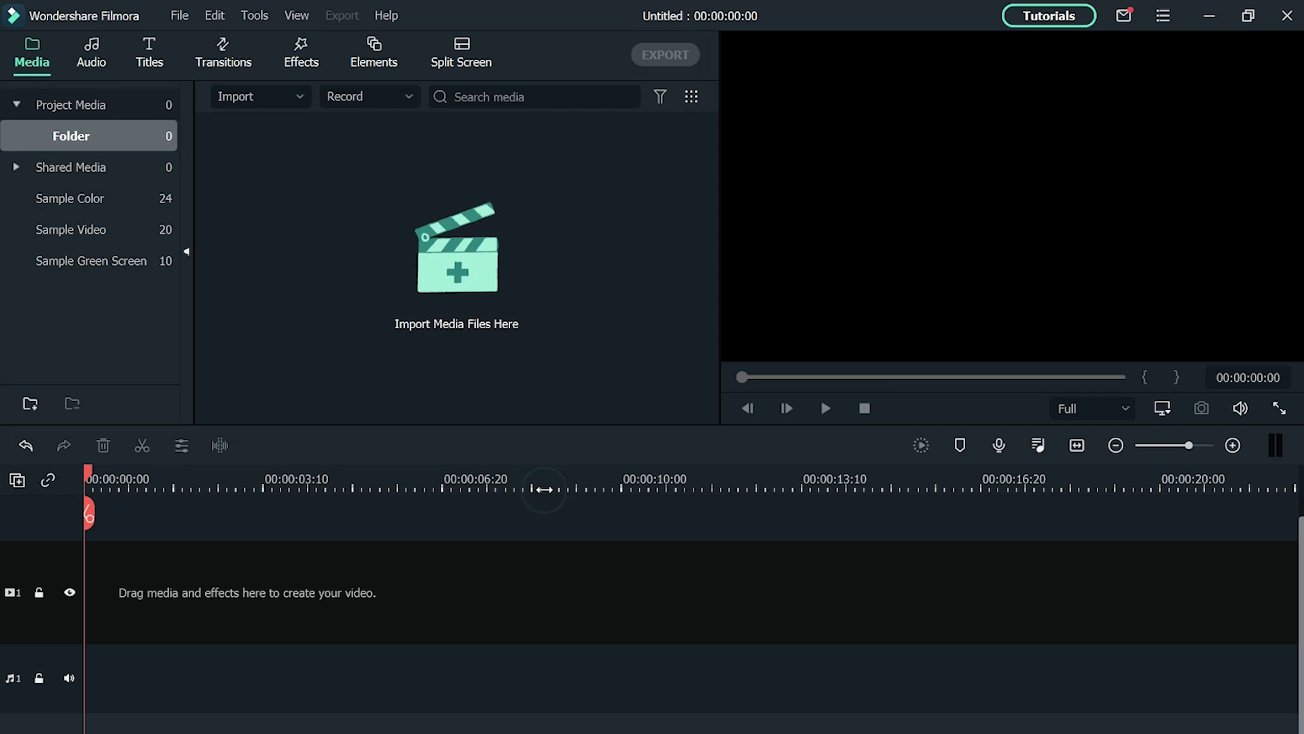
drag(377, 427, 96, 574)
Add a freeze frame at 00:00:10:24
drag(655, 481, 665, 481)
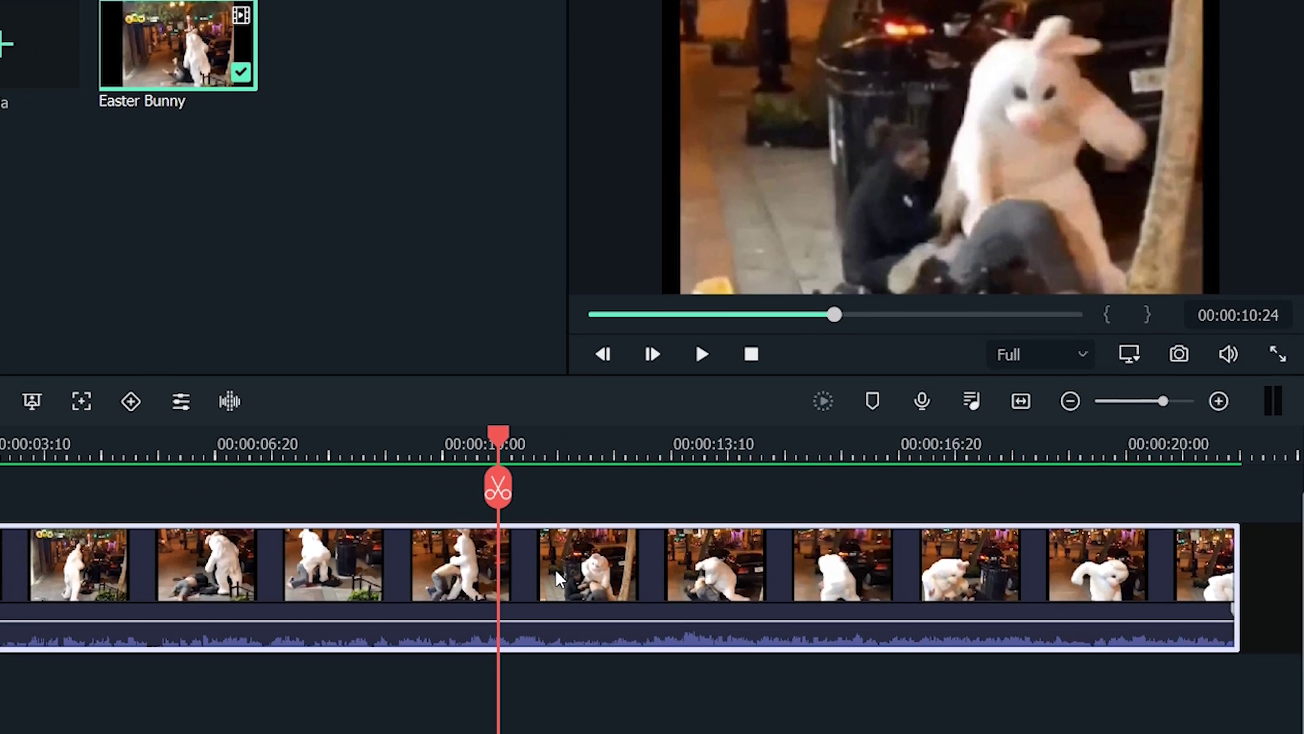
right_click(557, 707)
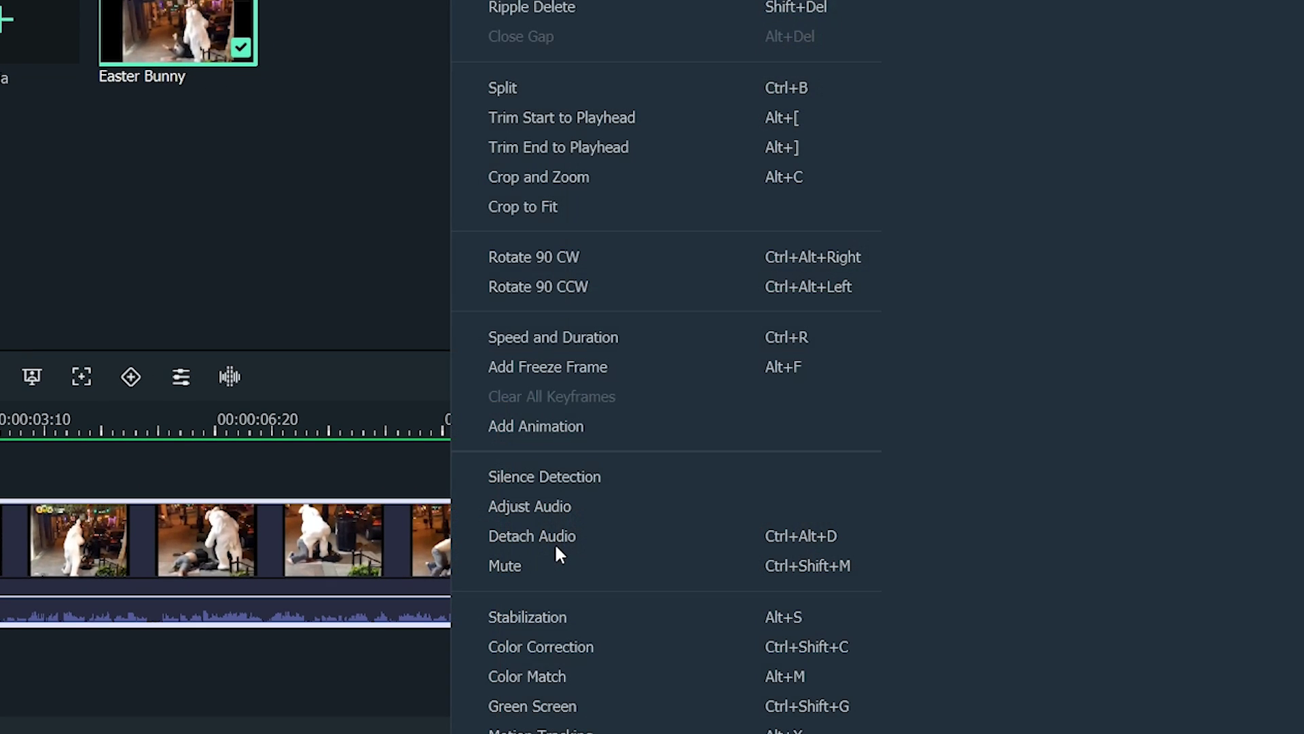
click(627, 379)
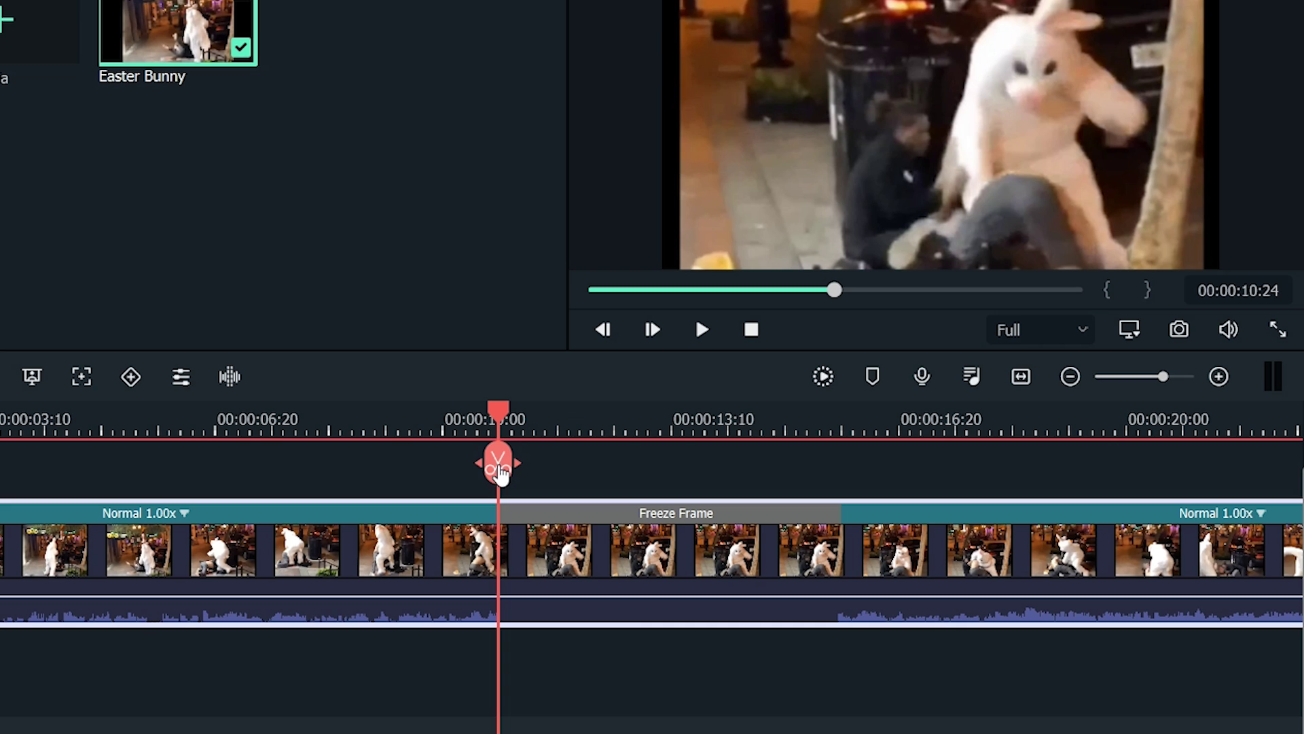
Split the clip at 10:24 and 15:24 around the freeze frame, then zoom the timeline to fit
click(500, 472)
scroll(559, 420, up, 3)
click(670, 469)
scroll(694, 479, up, 3)
click(694, 469)
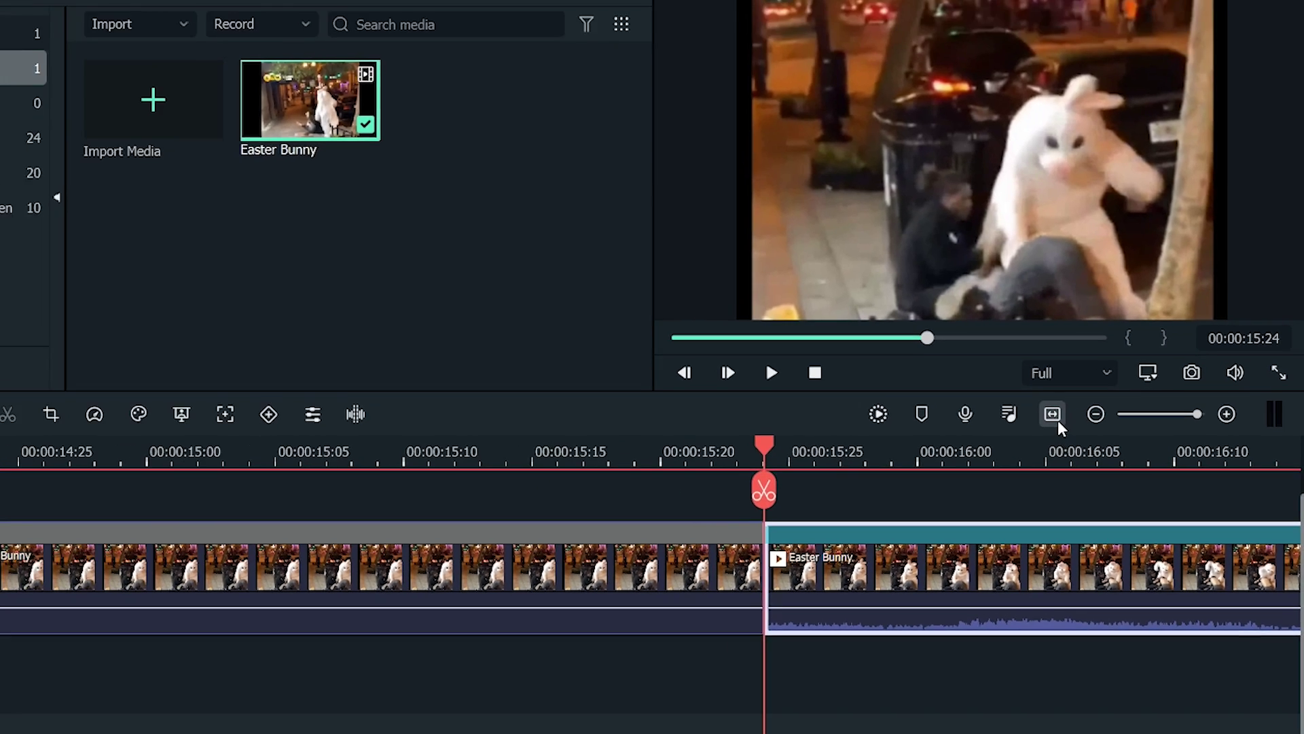
click(1021, 377)
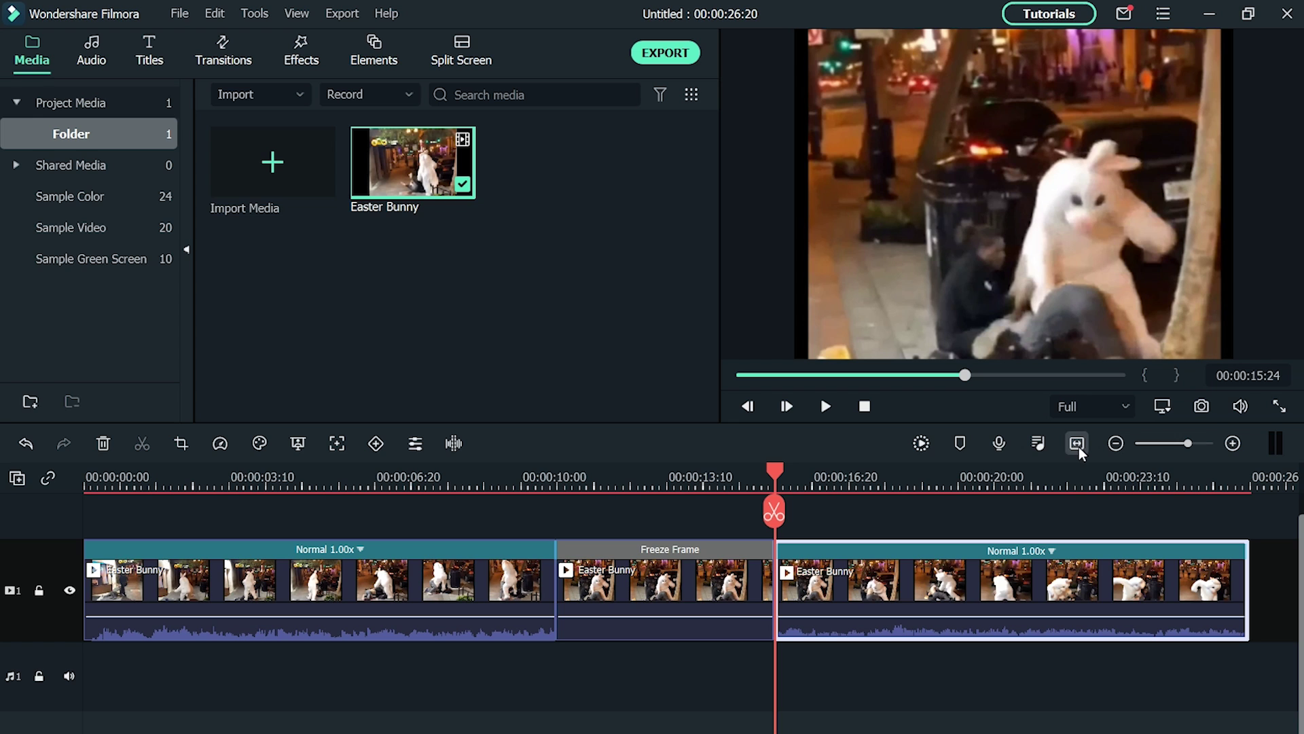
click(975, 517)
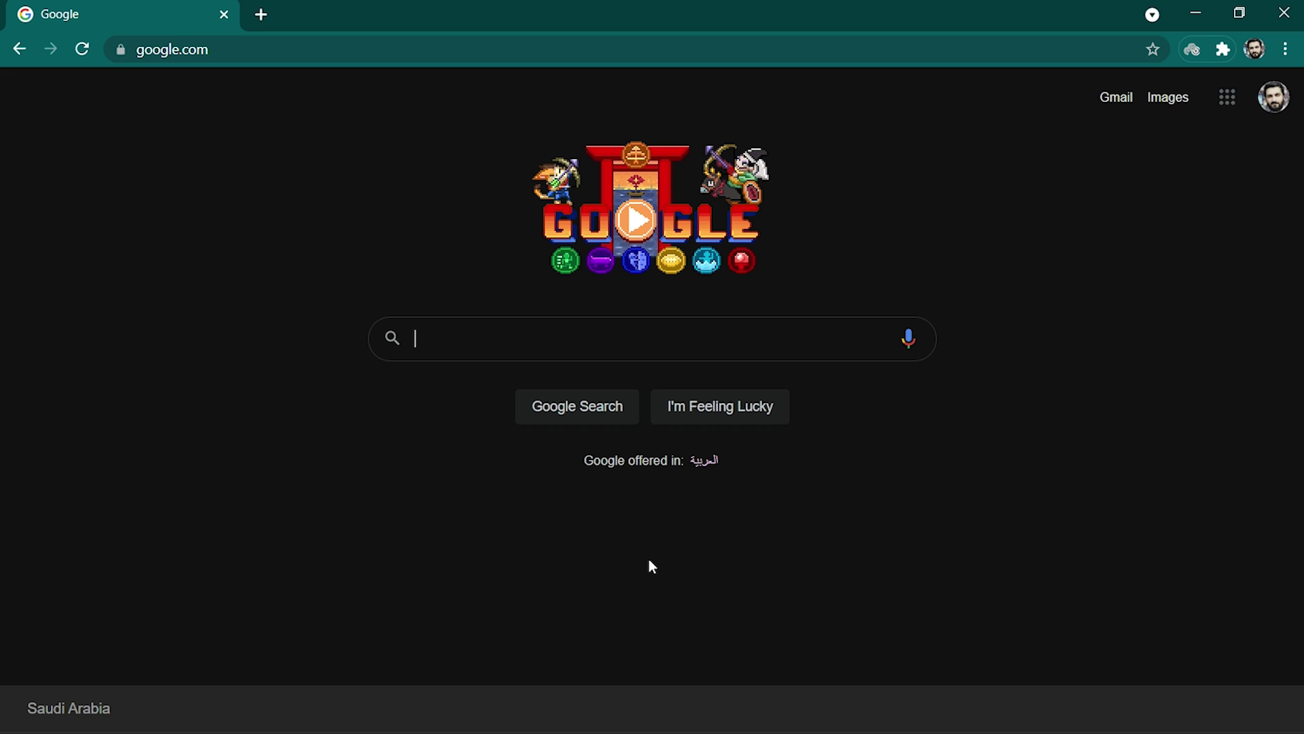
Search Google for 'nani sound effect mp3' and open the DJ Lunatique Nani Sound Effect page
text(nani sound effect mp3)
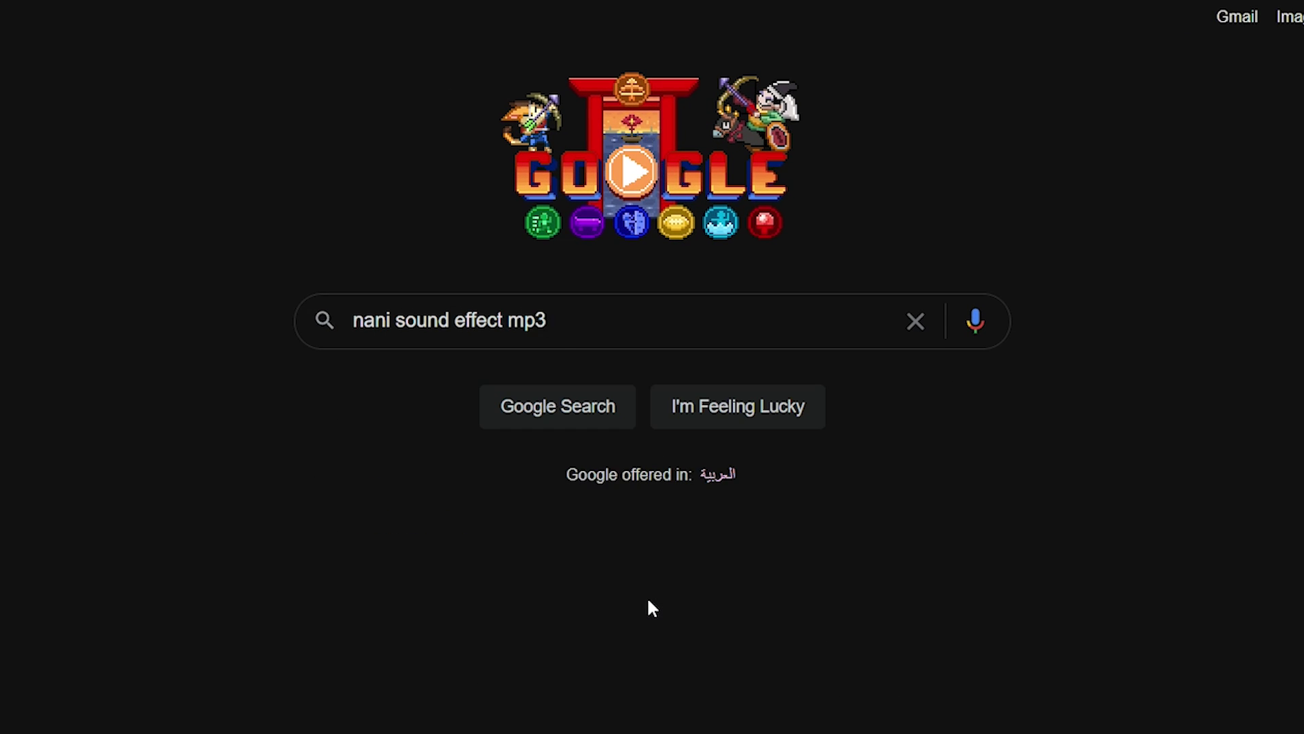
key(Return)
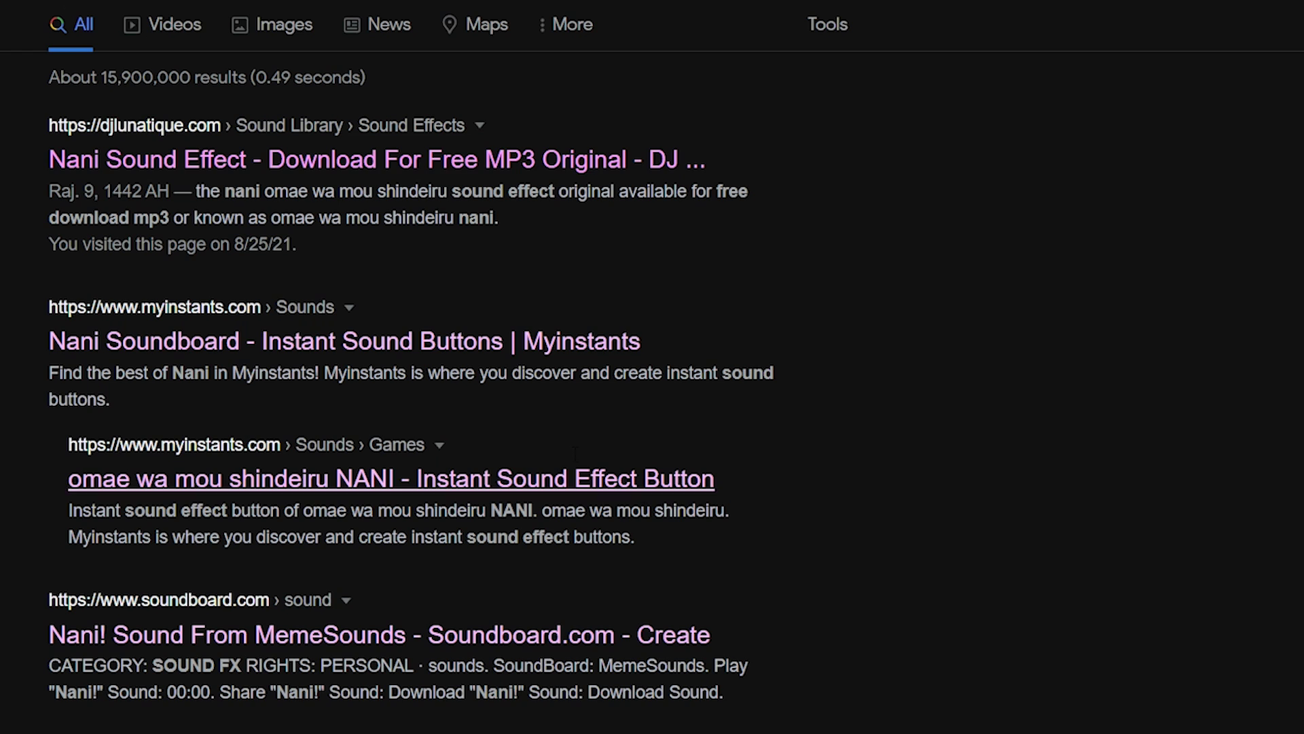
click(362, 167)
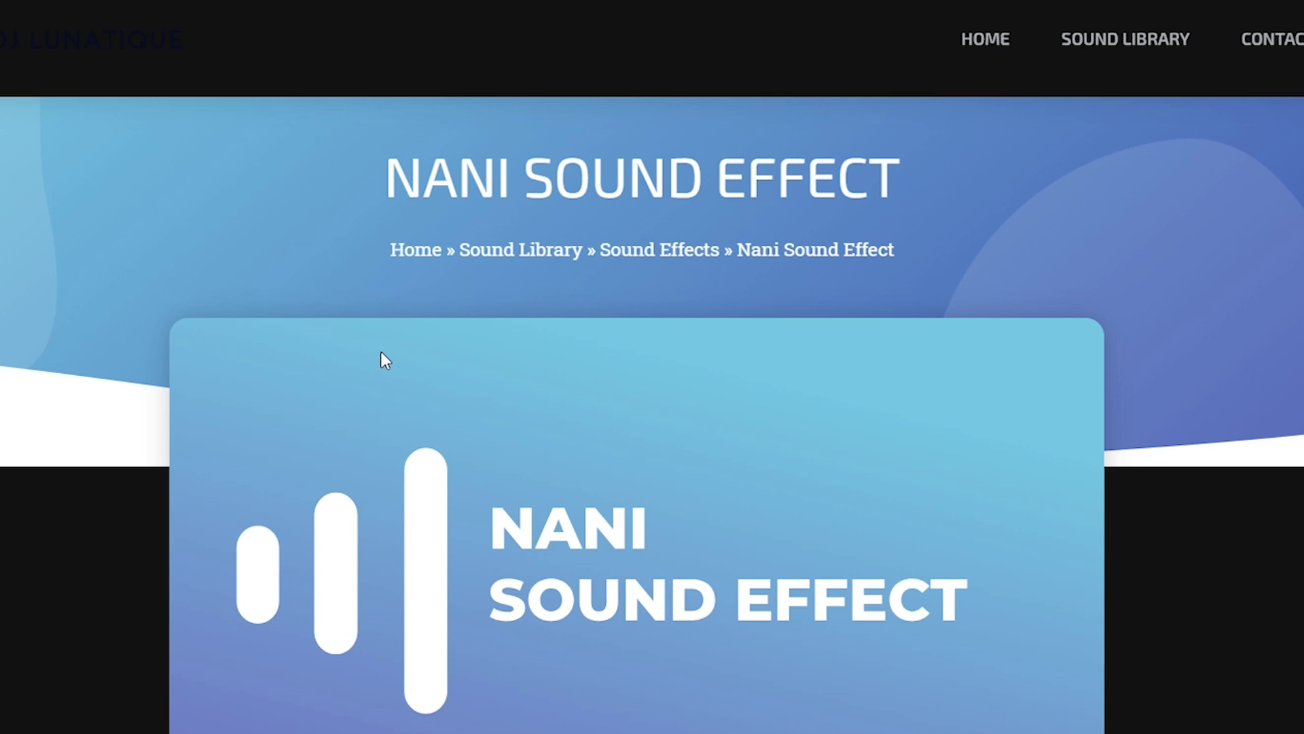
scroll(381, 351, down, 12)
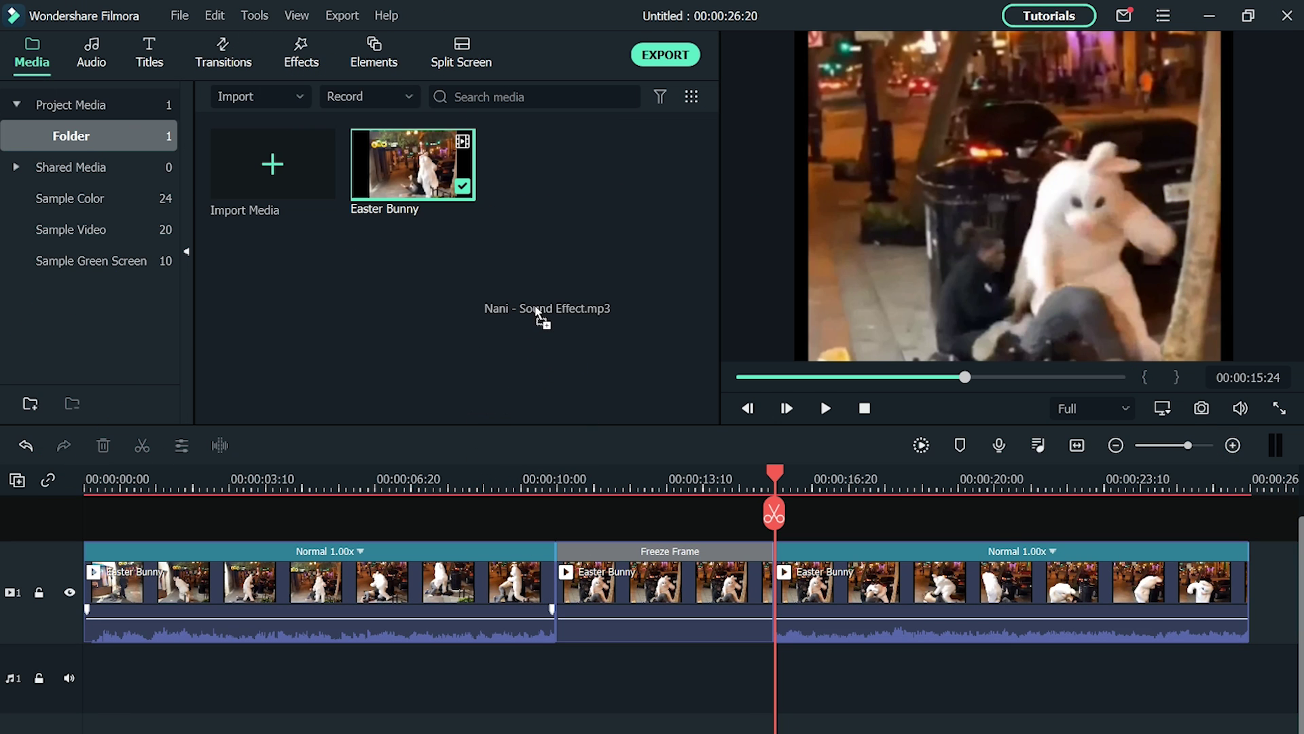
Import the Nani mp3 and place it on the audio track under the freeze frame
drag(537, 312, 544, 312)
drag(553, 170, 564, 663)
scroll(597, 688, up, 3)
click(787, 515)
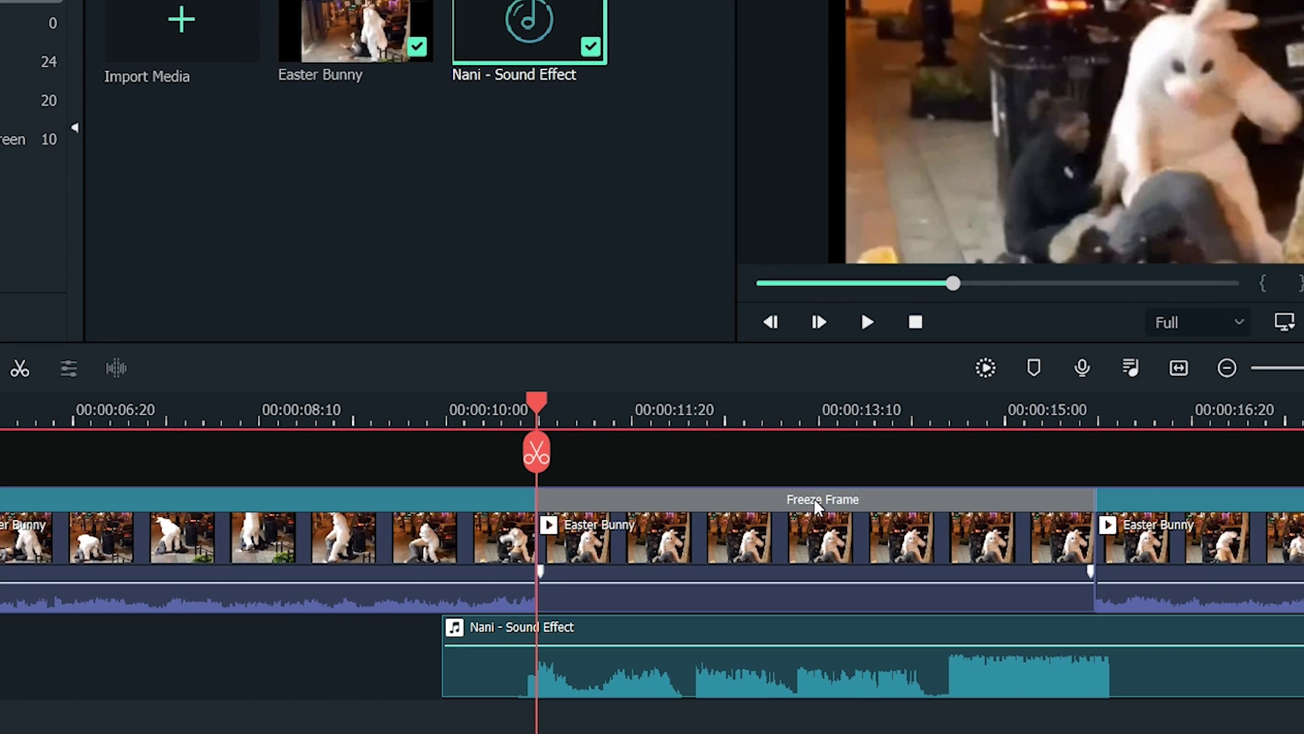
Keep the Freeze Frame clip's duration at 00:00:05:00
click(817, 506)
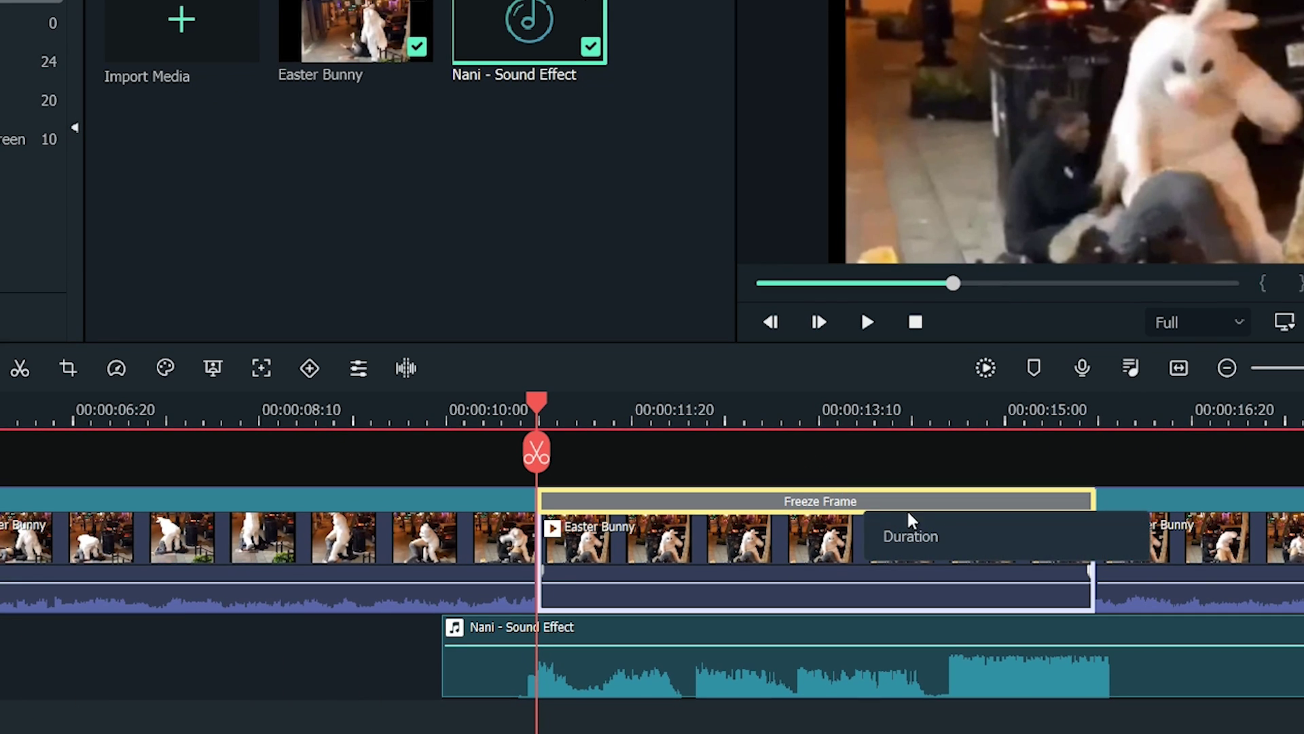
click(976, 526)
double_click(977, 529)
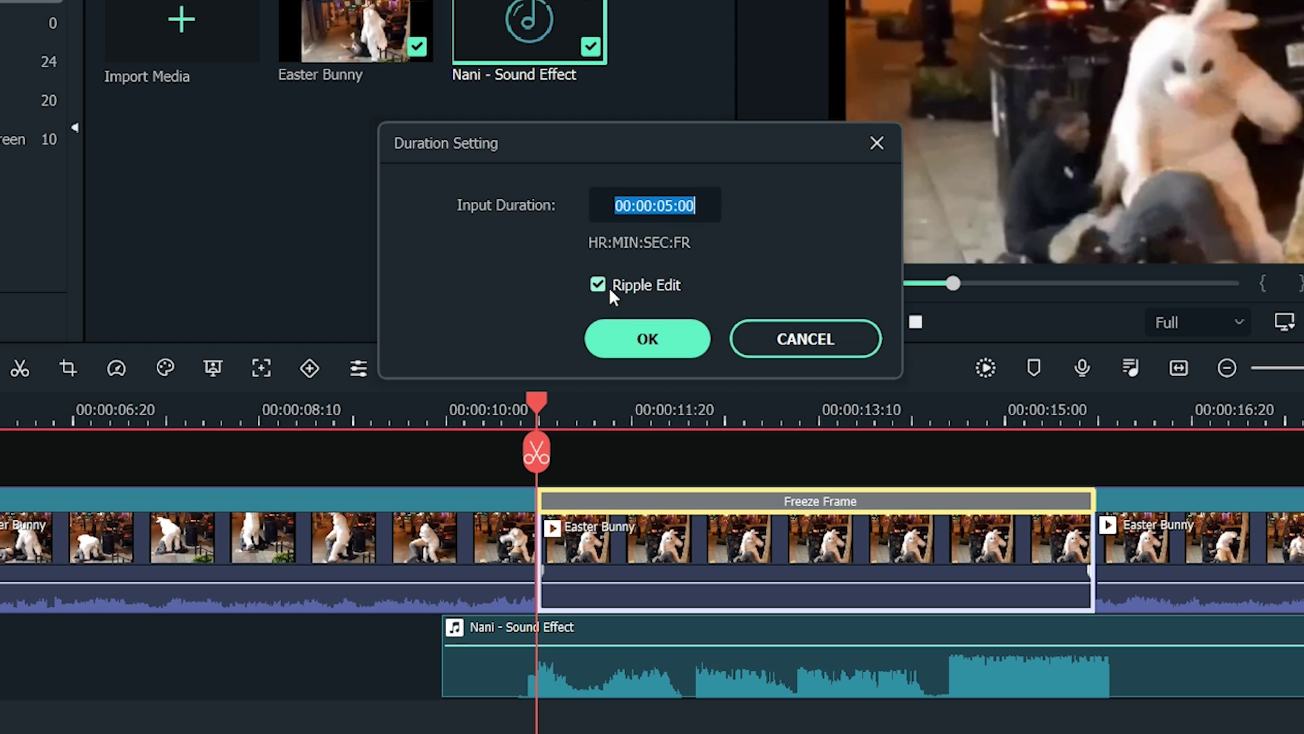
click(675, 345)
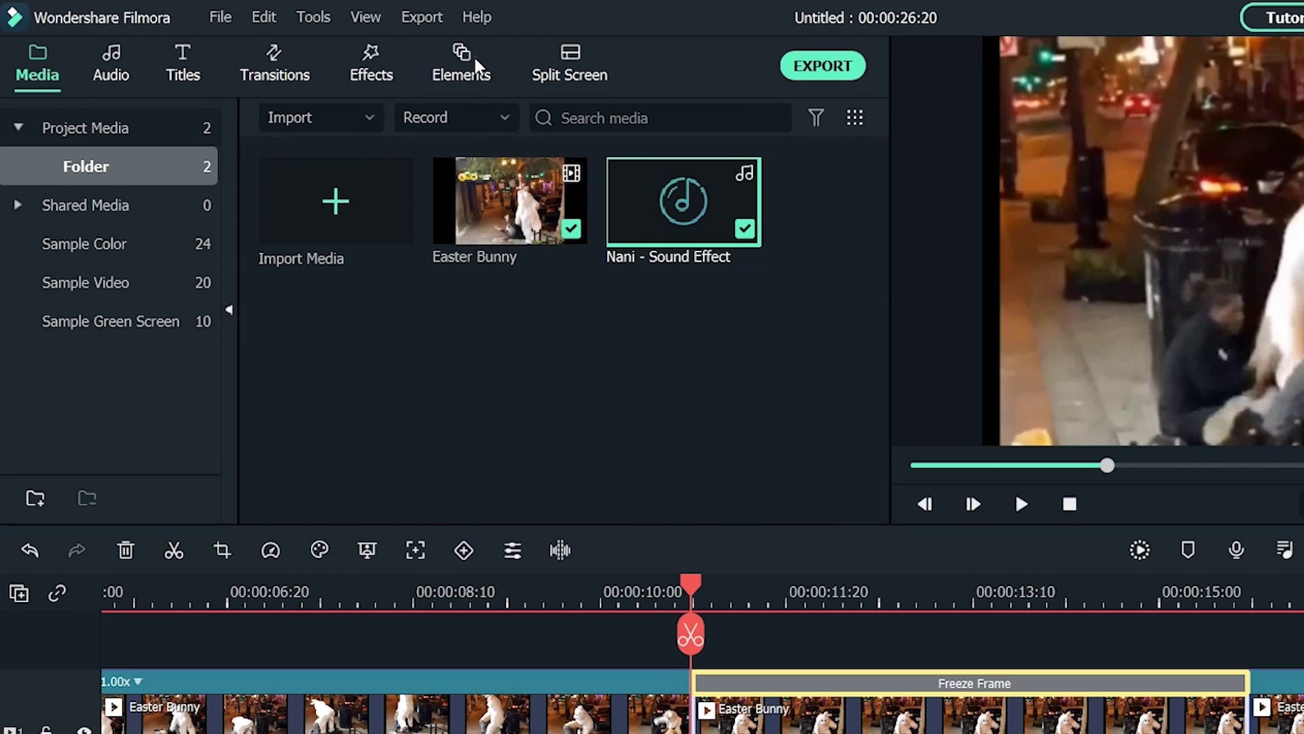
Search elements for 'laser eye' and place a Laser_Eye_Pack_Element_01 overlay on the bunny's eyes above Freeze Frame
click(478, 66)
click(552, 119)
text(laser eye)
key(Return)
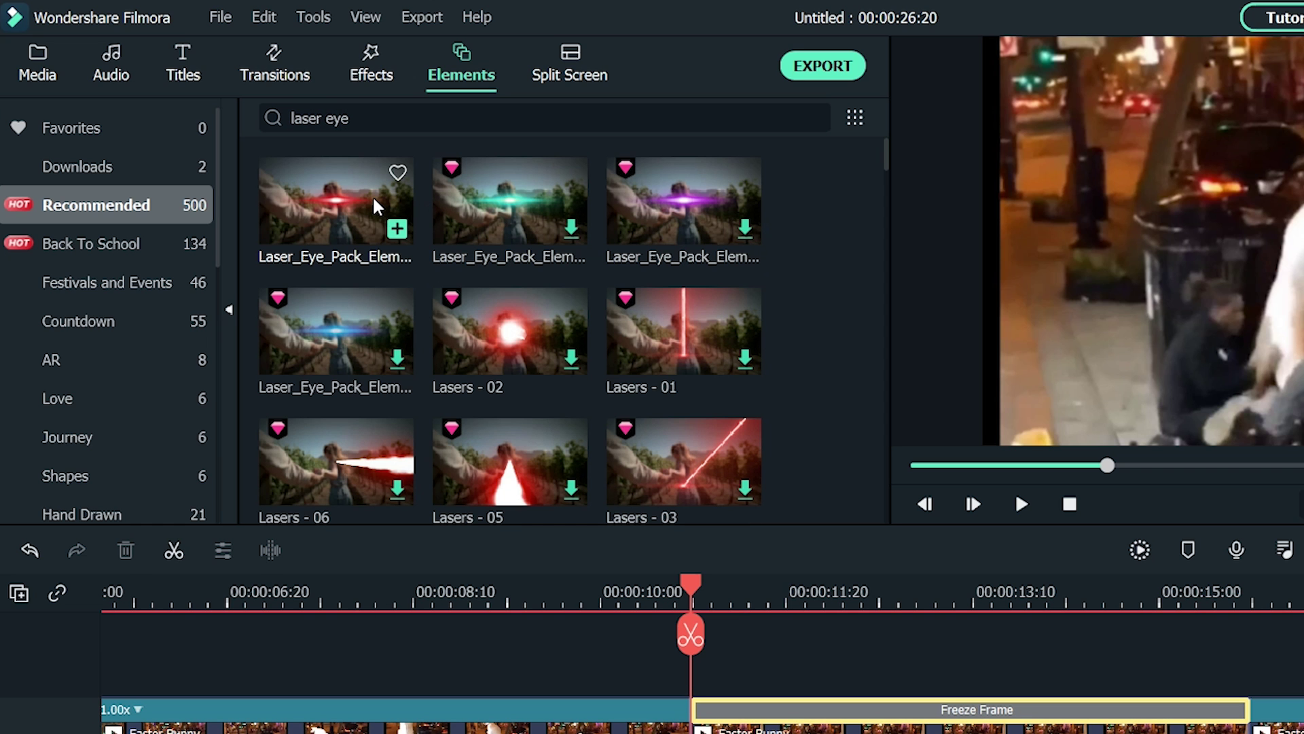
drag(376, 205, 706, 666)
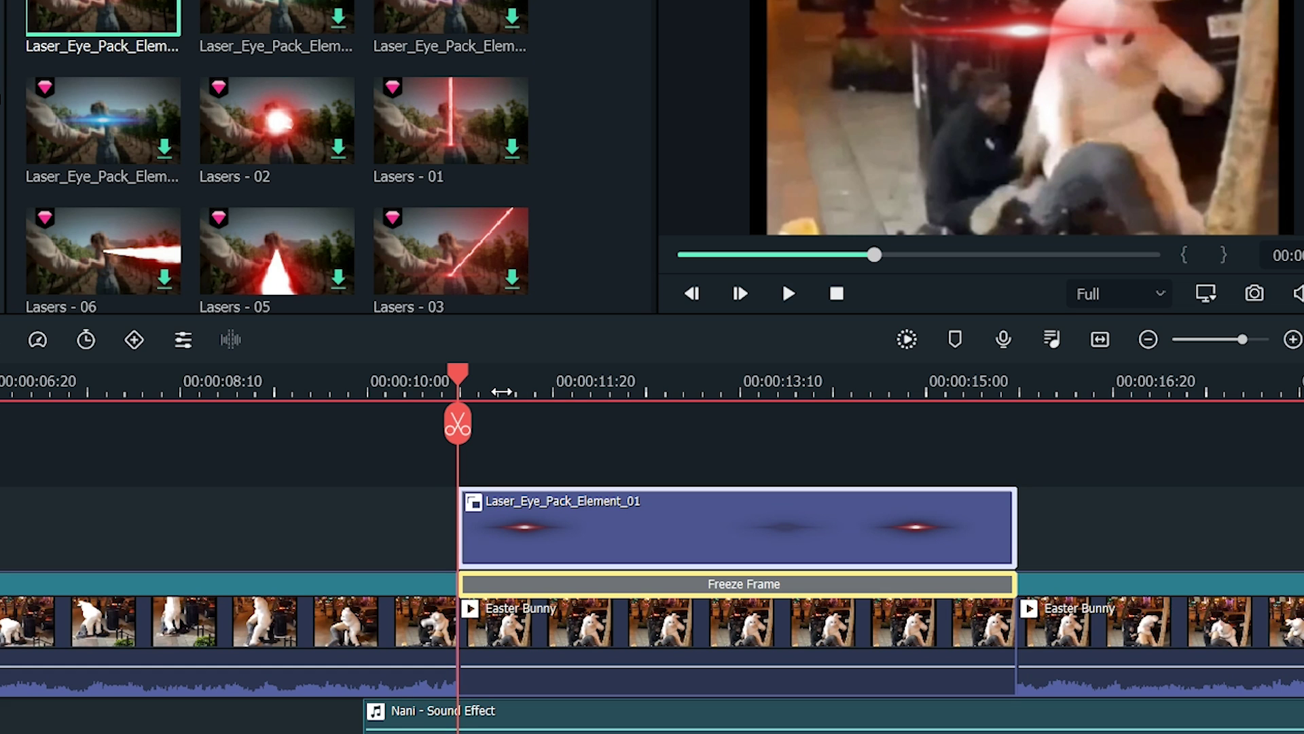
double_click(625, 523)
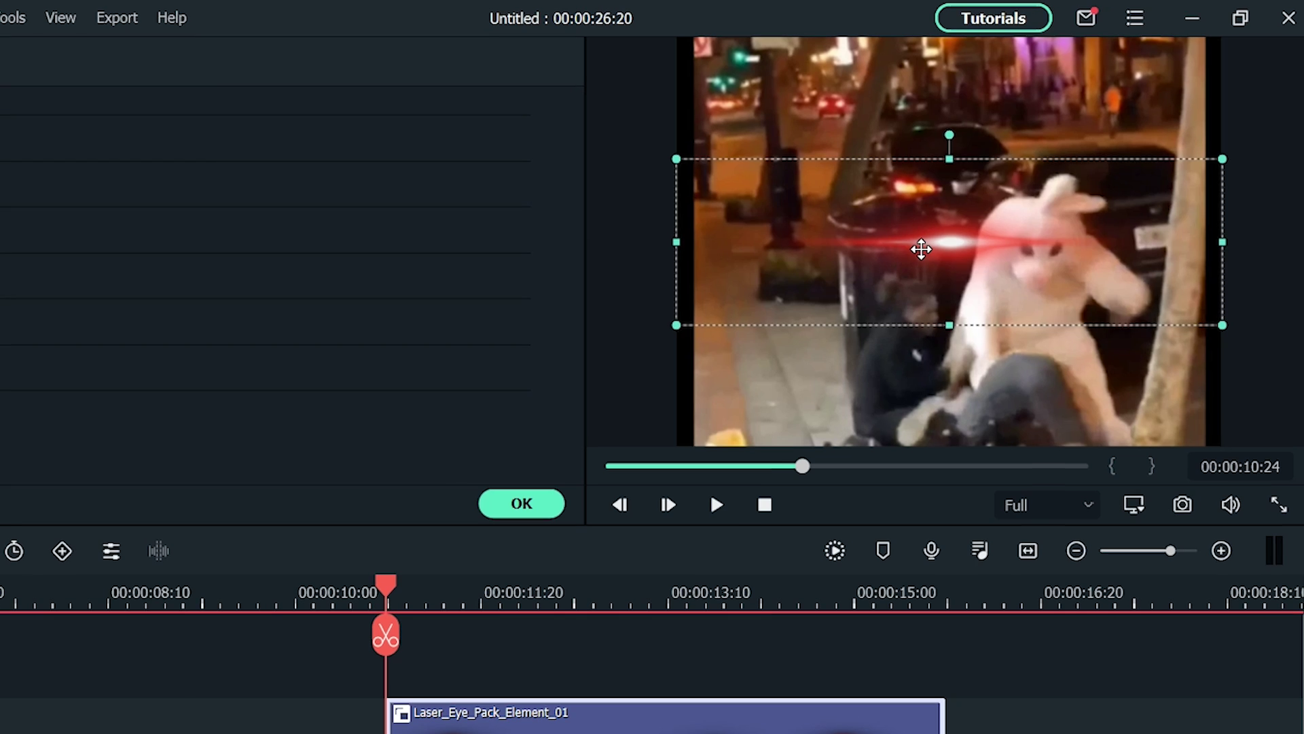
drag(921, 250, 1000, 256)
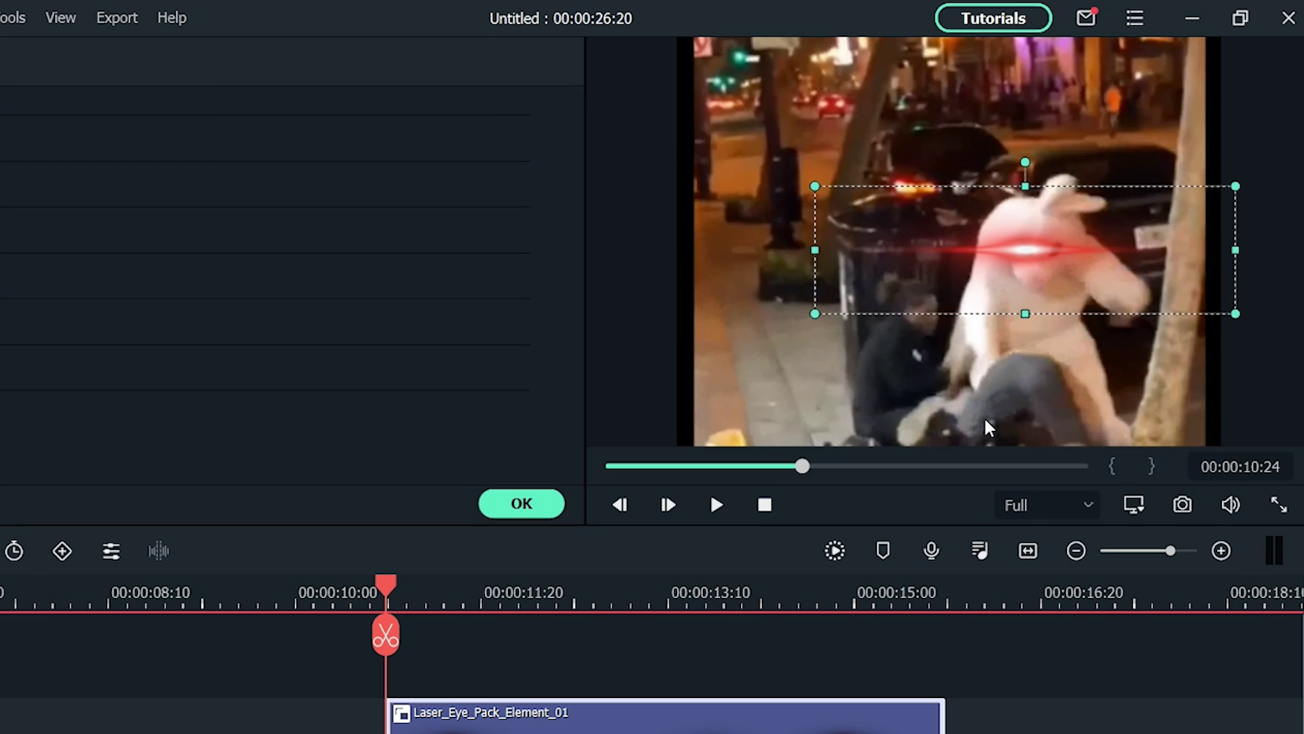
click(537, 503)
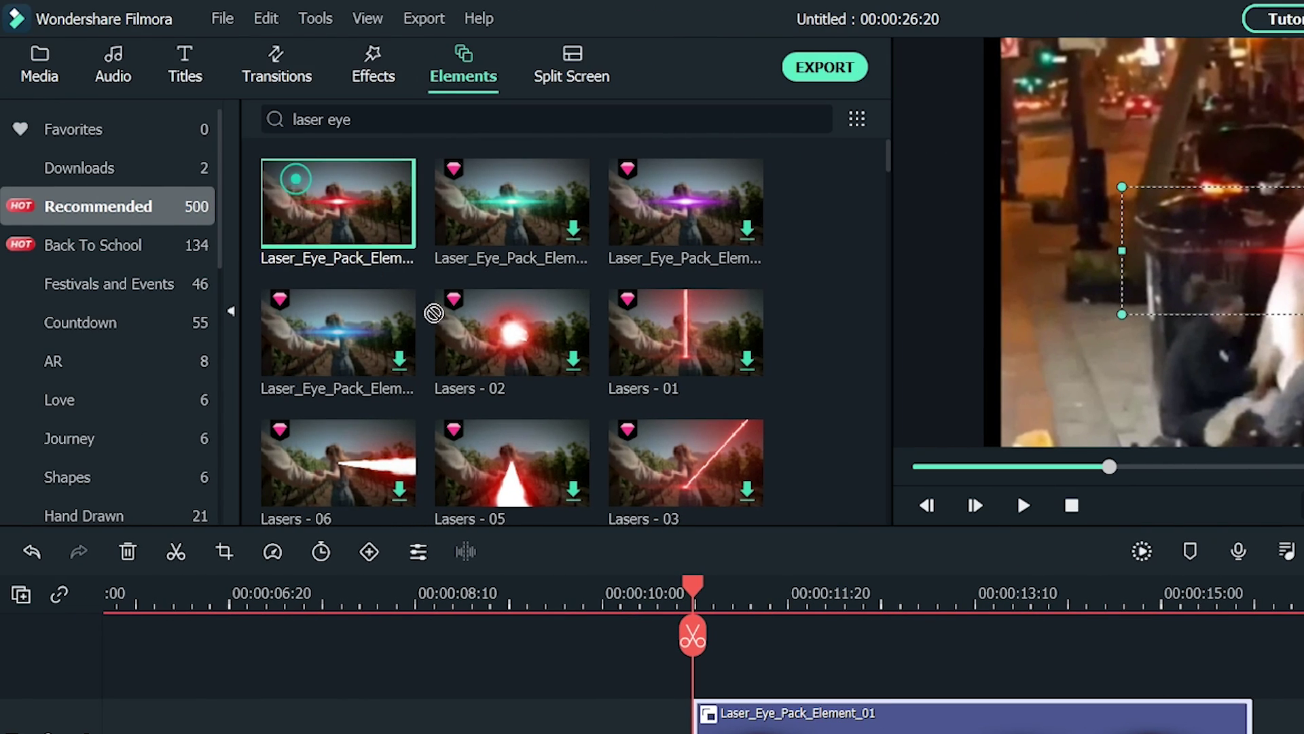
Add a second laser eye overlay, shrunk and shifted right onto the other eye
drag(434, 312, 713, 662)
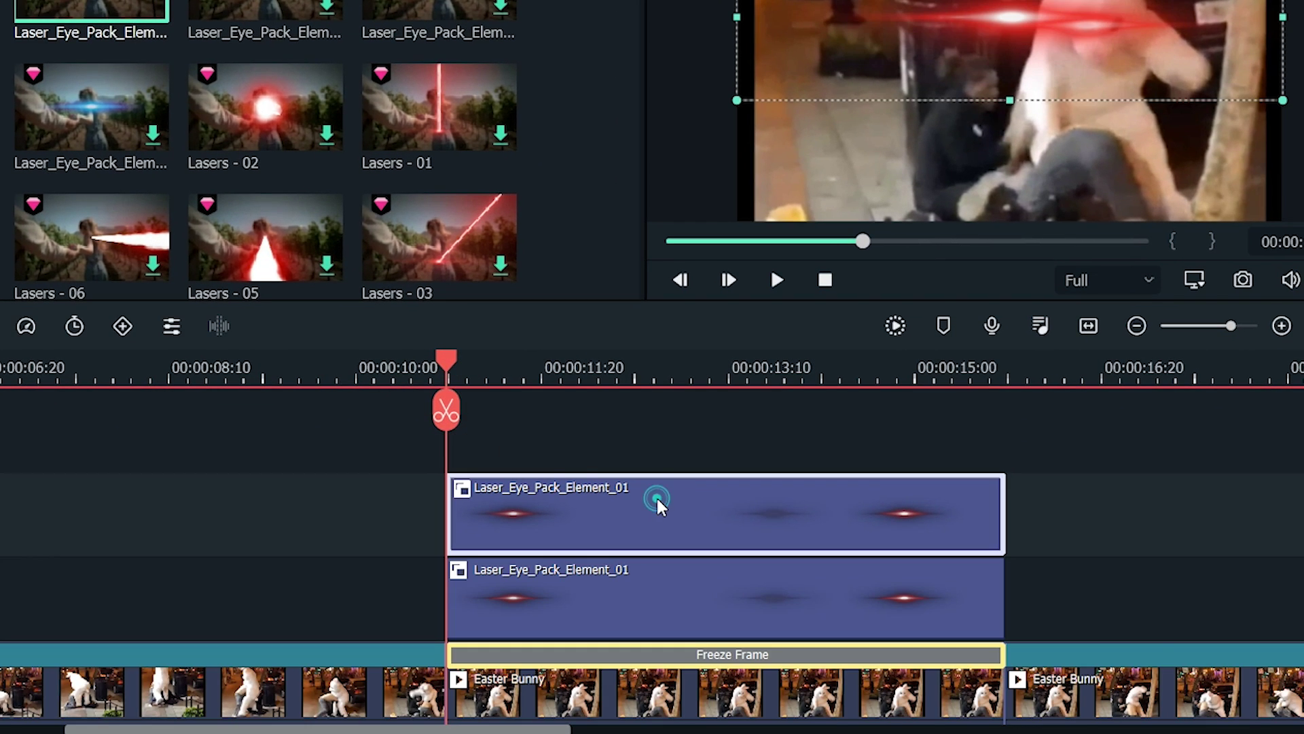
double_click(657, 496)
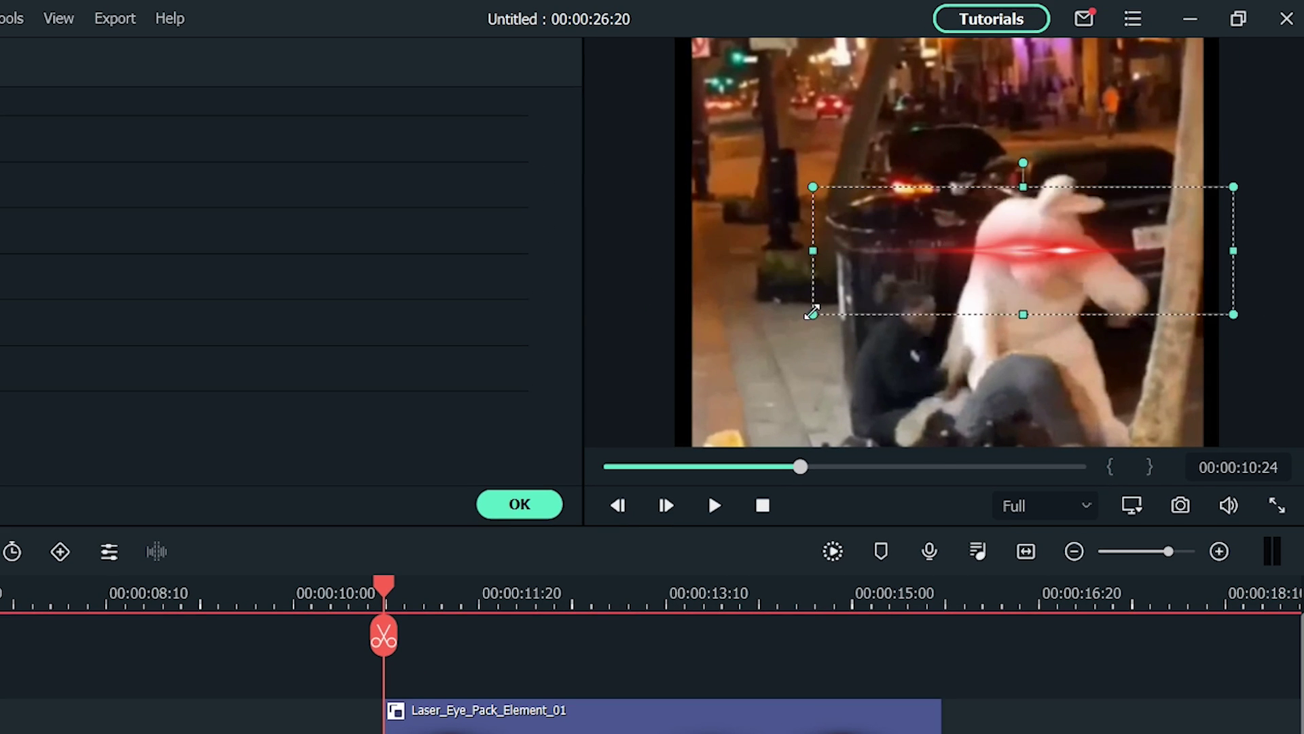
drag(812, 312, 895, 302)
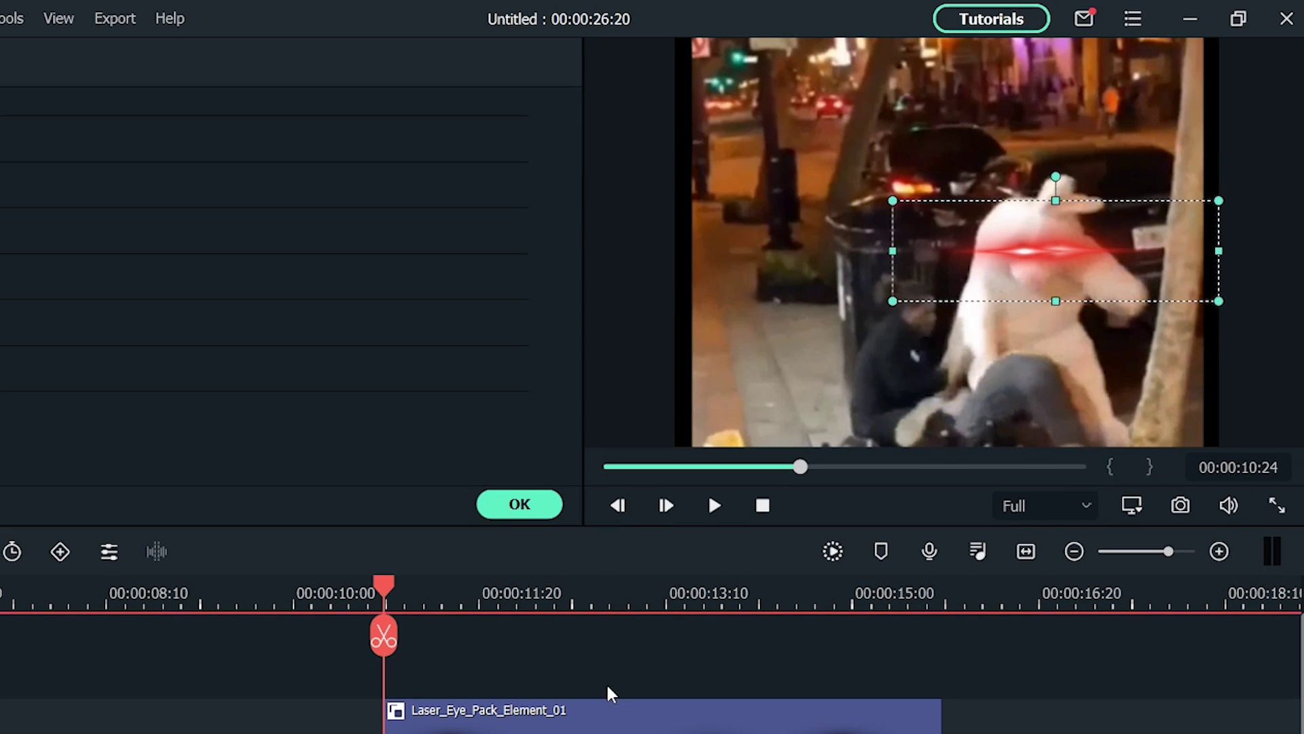
click(529, 503)
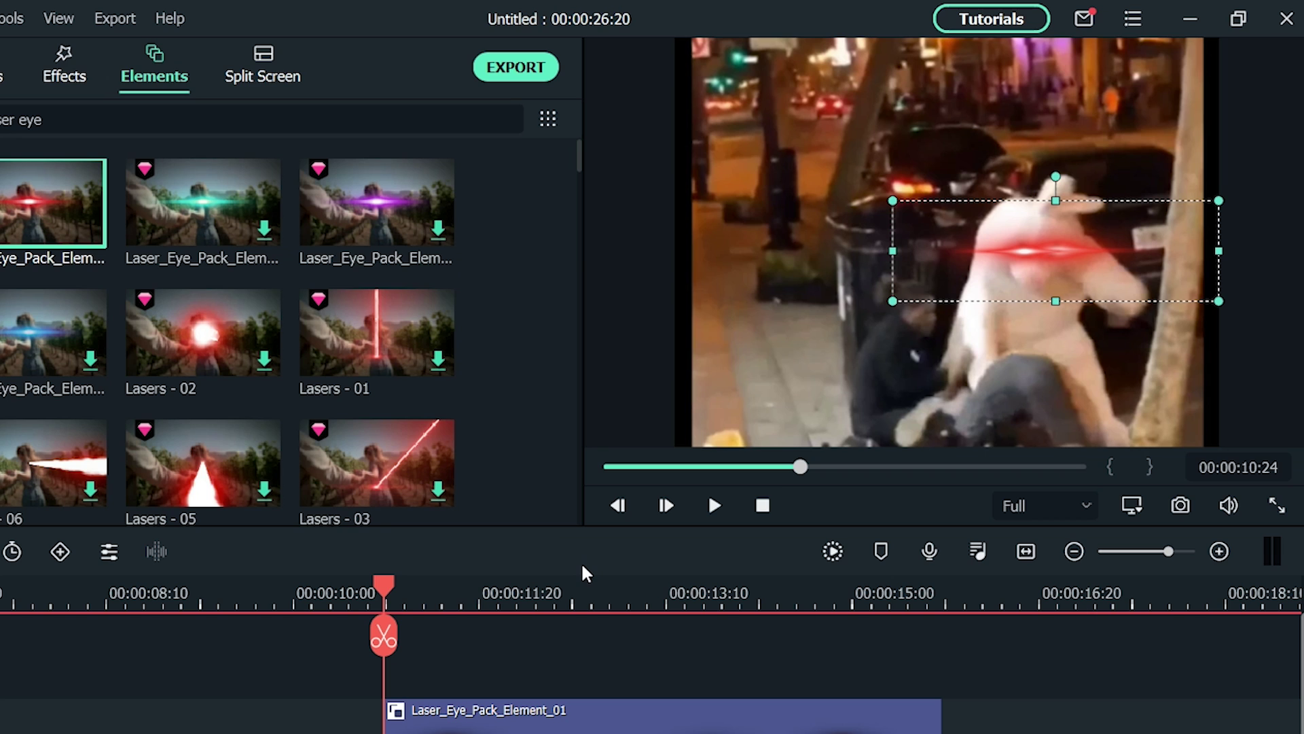
key(Return)
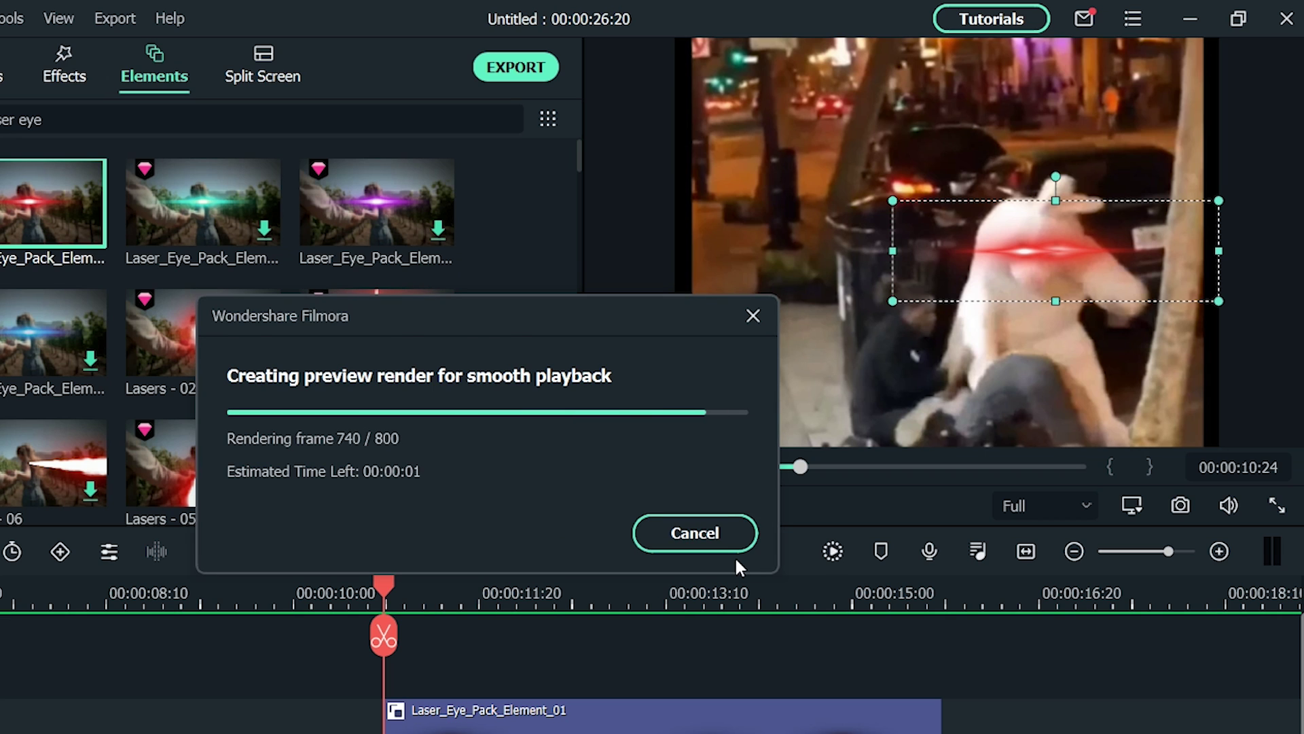
click(722, 520)
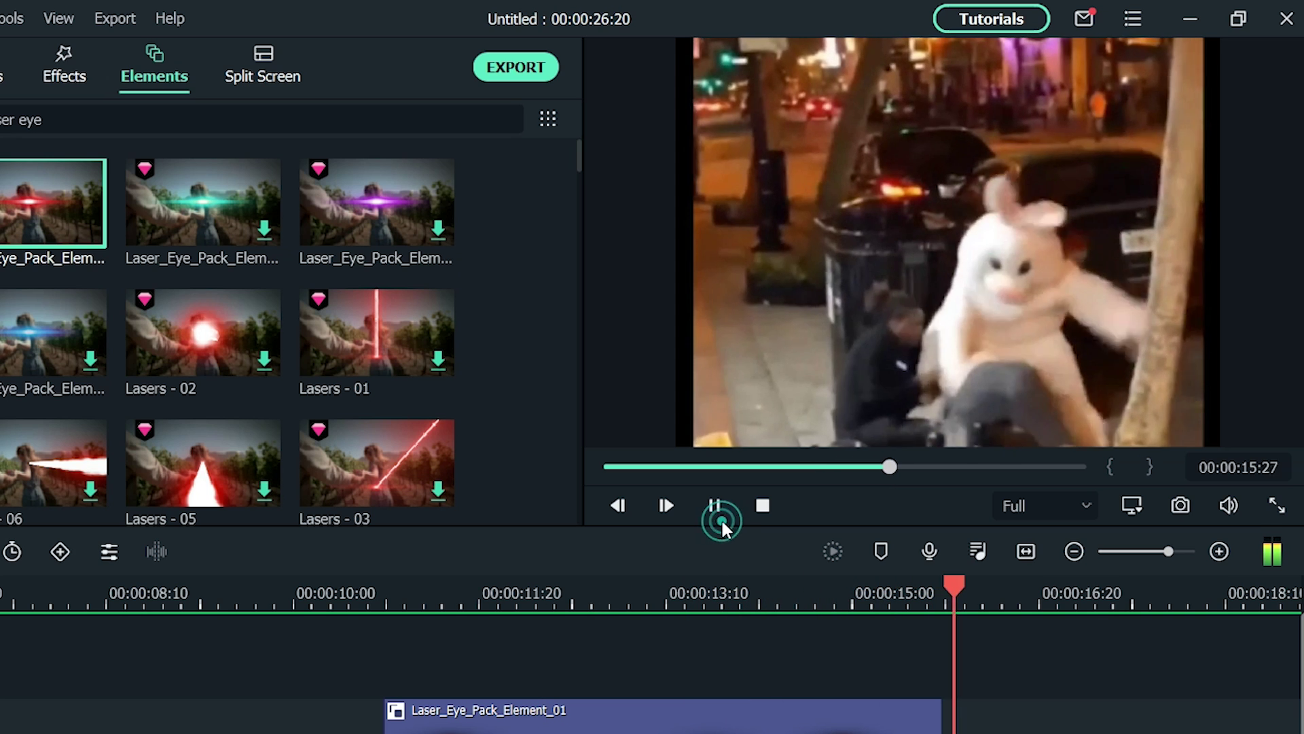
click(716, 509)
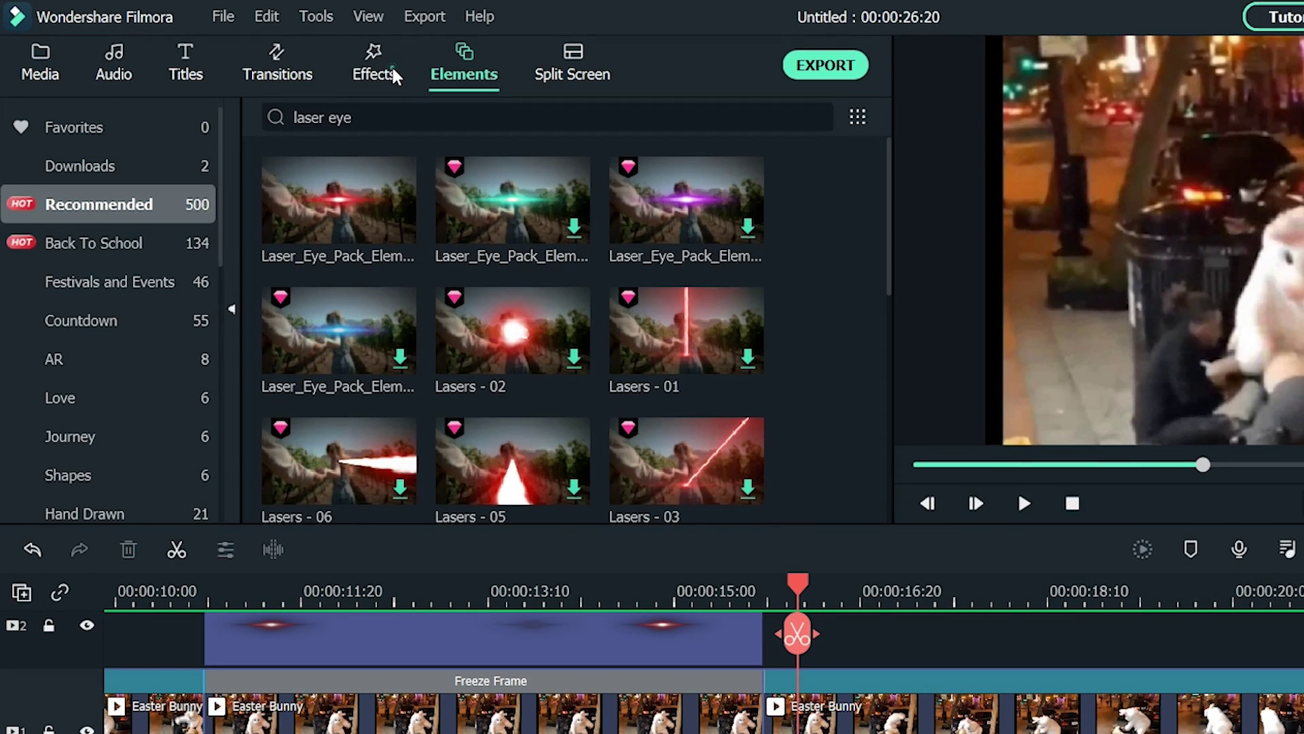
Apply the Up-Down 2 shake filter to the Freeze Frame and the following Easter Bunny clip
click(396, 76)
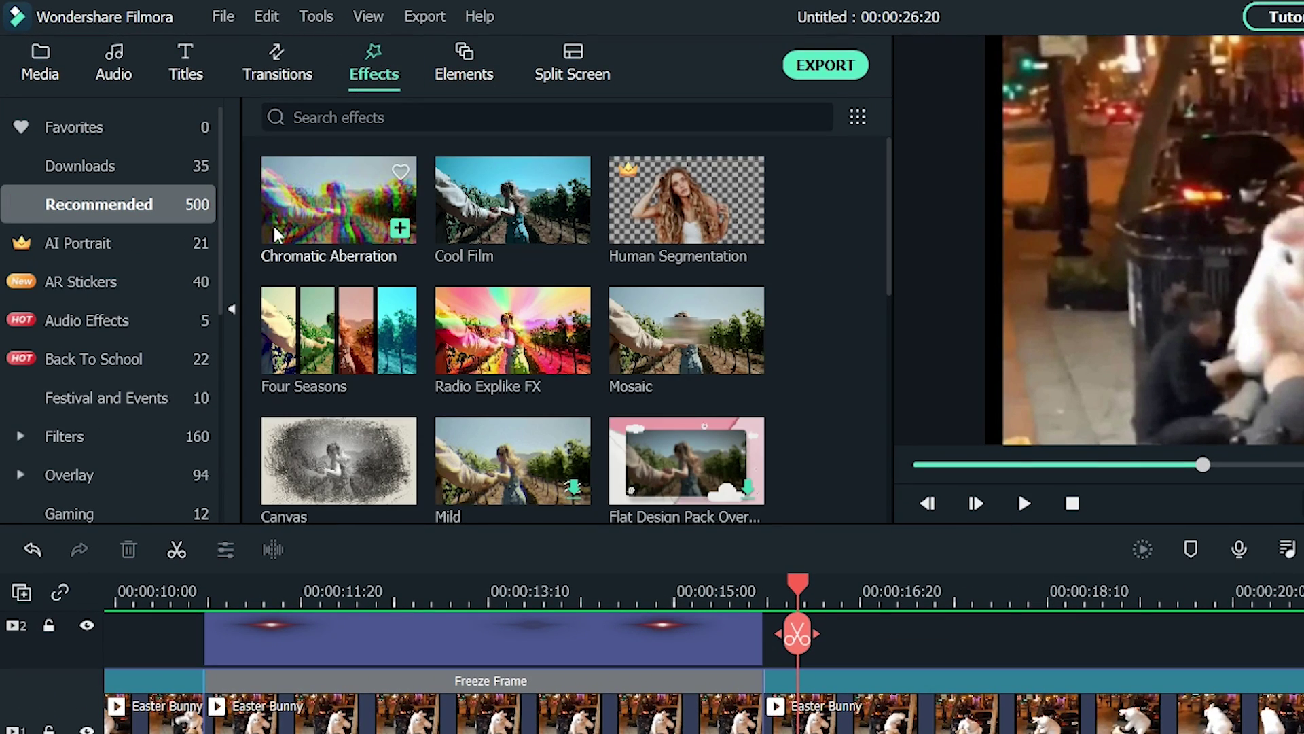
click(160, 436)
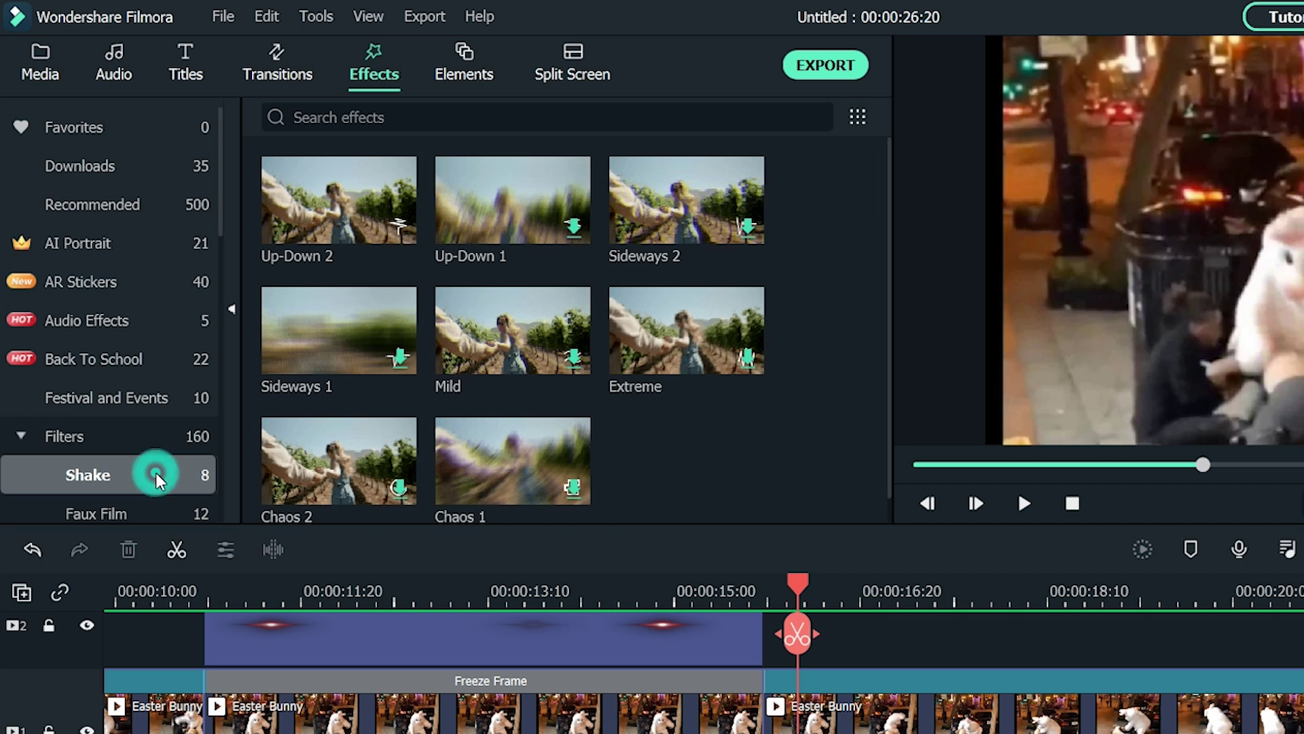
drag(327, 179, 481, 705)
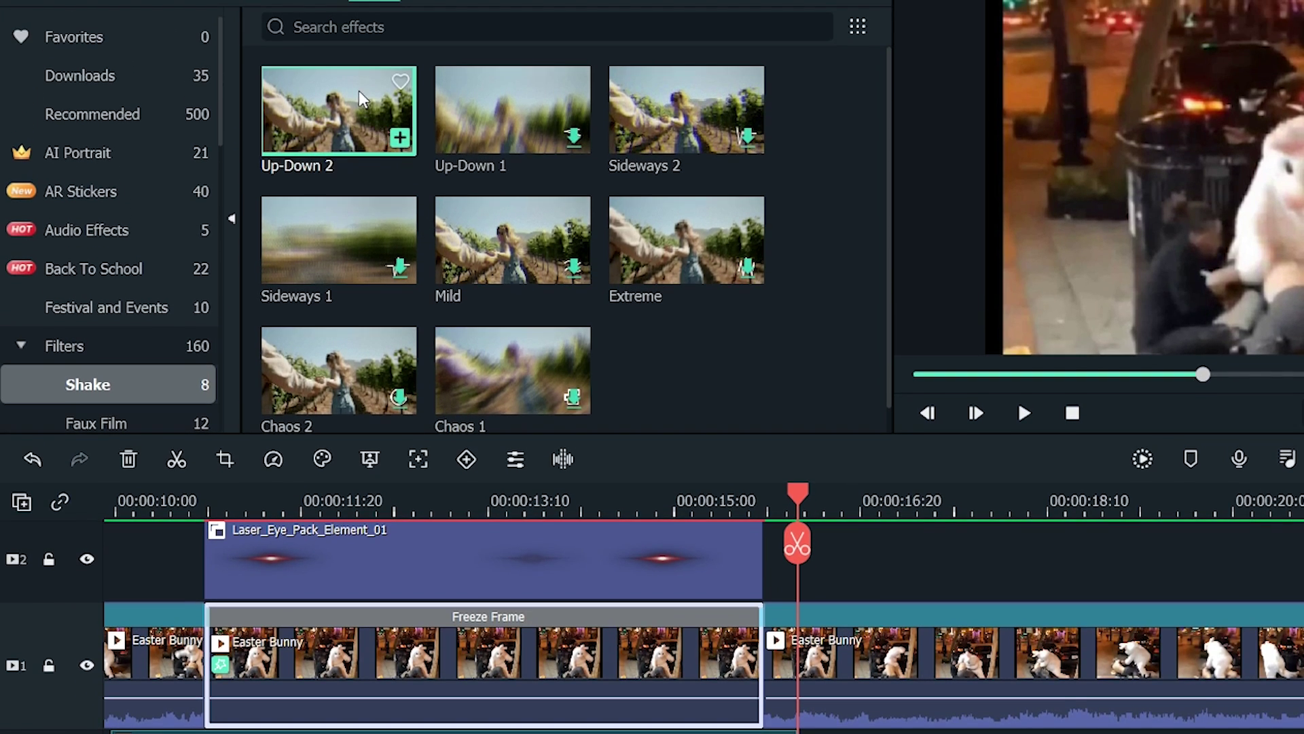
drag(339, 58, 820, 607)
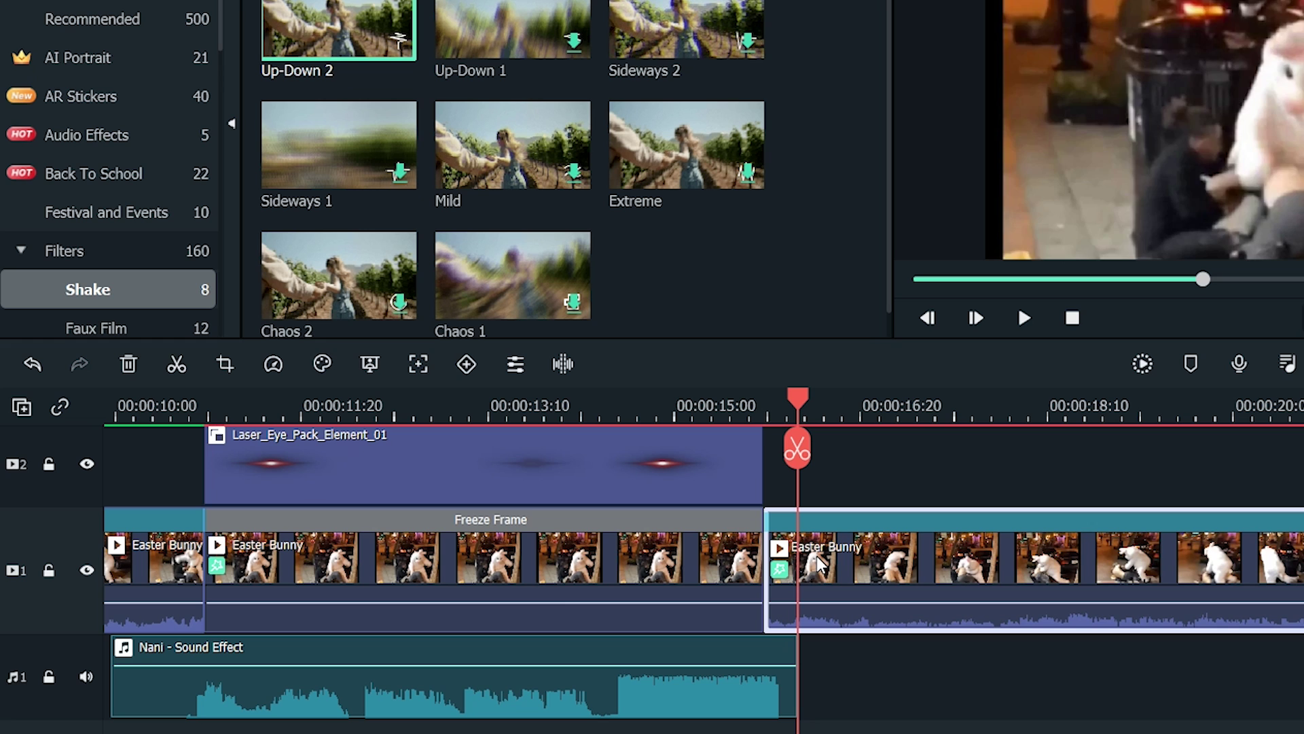
Tune the shake to Frequency 279.14, Position X 0.06 and Position Y 0.10
double_click(837, 549)
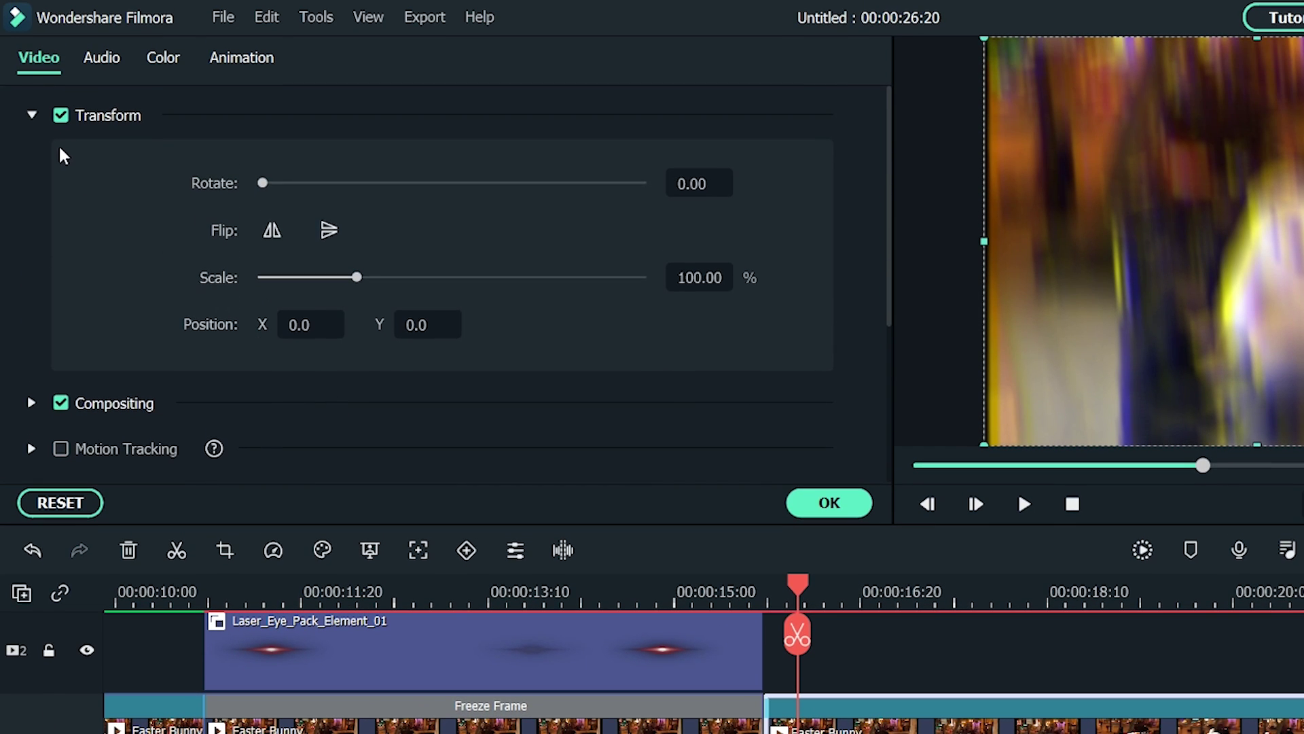
click(31, 115)
scroll(30, 459, down, 1)
click(30, 462)
scroll(116, 398, down, 5)
scroll(117, 401, up, 2)
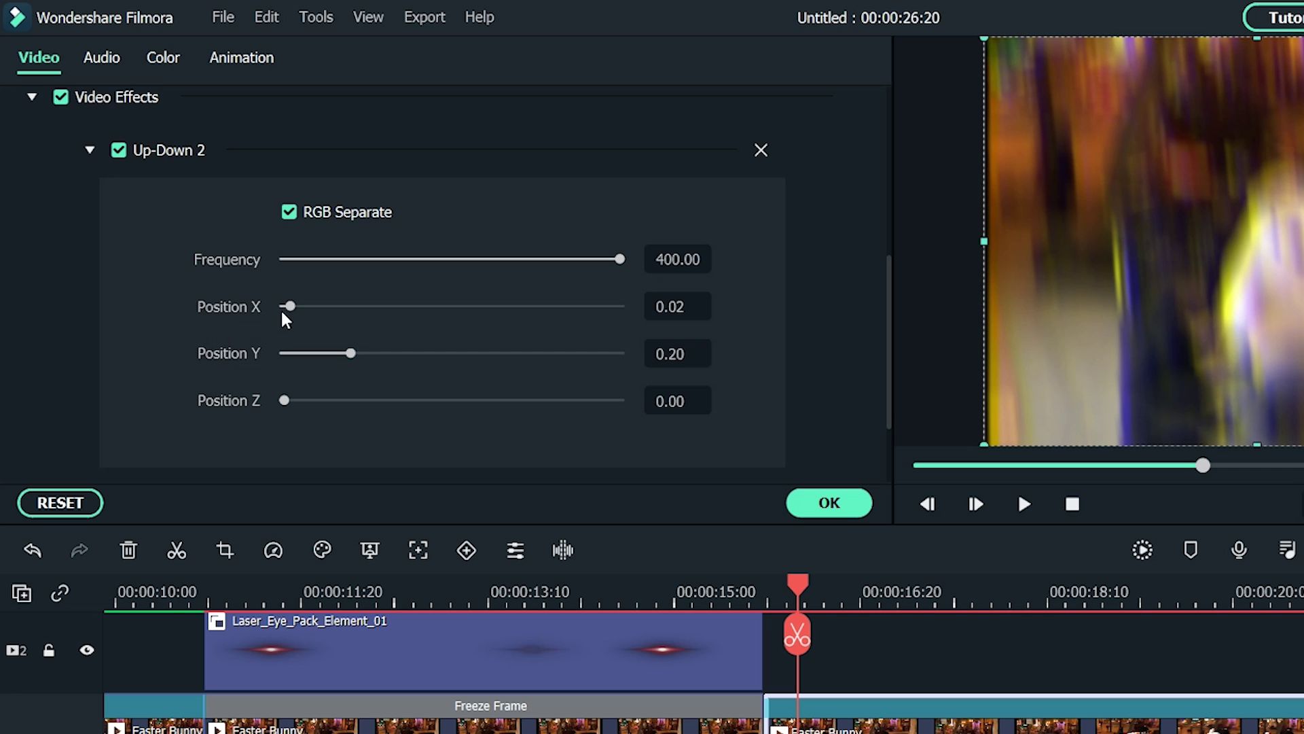
drag(289, 306, 329, 306)
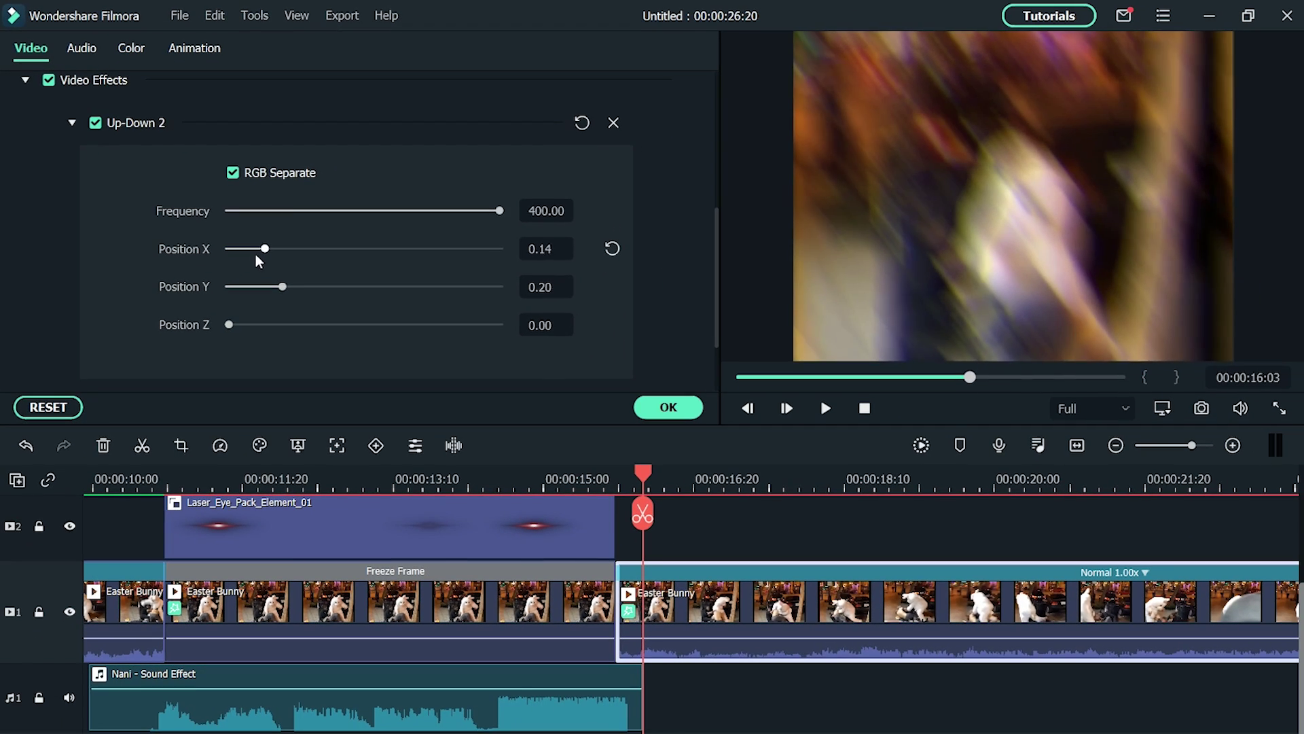
drag(265, 249, 244, 248)
drag(282, 287, 265, 287)
drag(500, 211, 416, 211)
drag(265, 287, 259, 289)
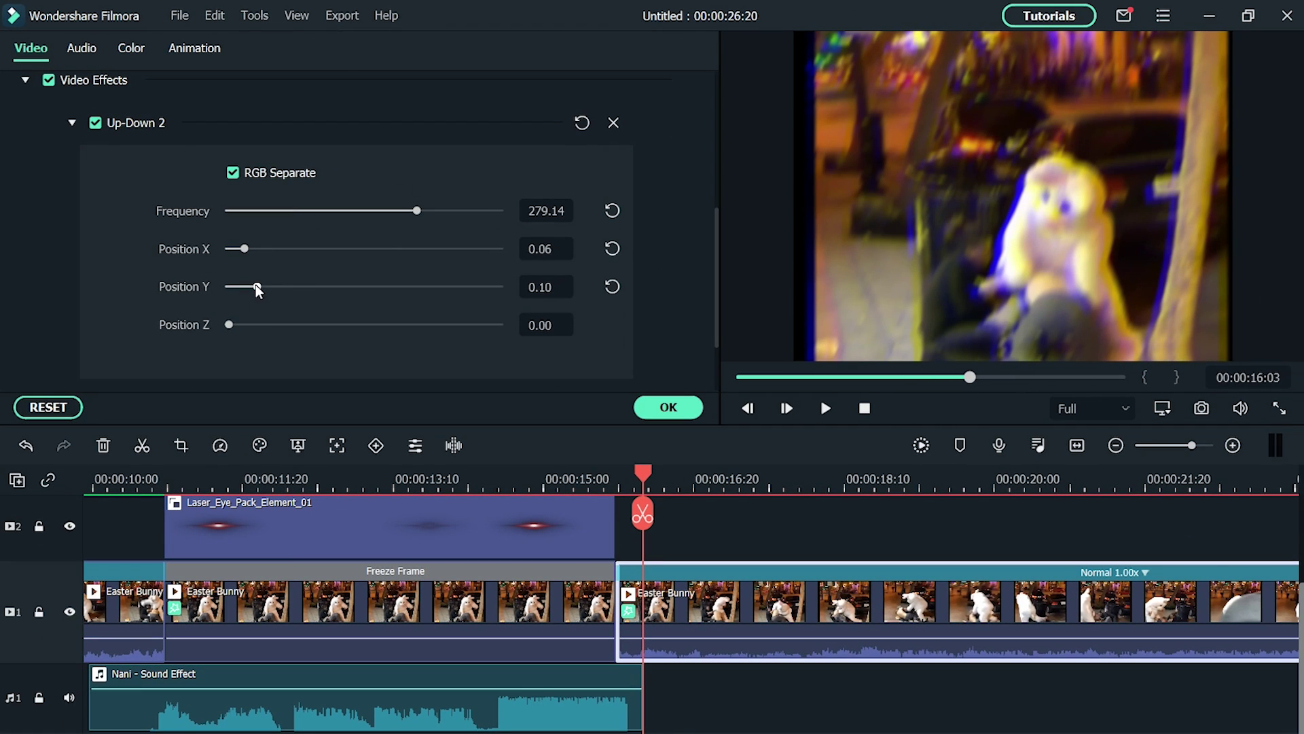
click(660, 410)
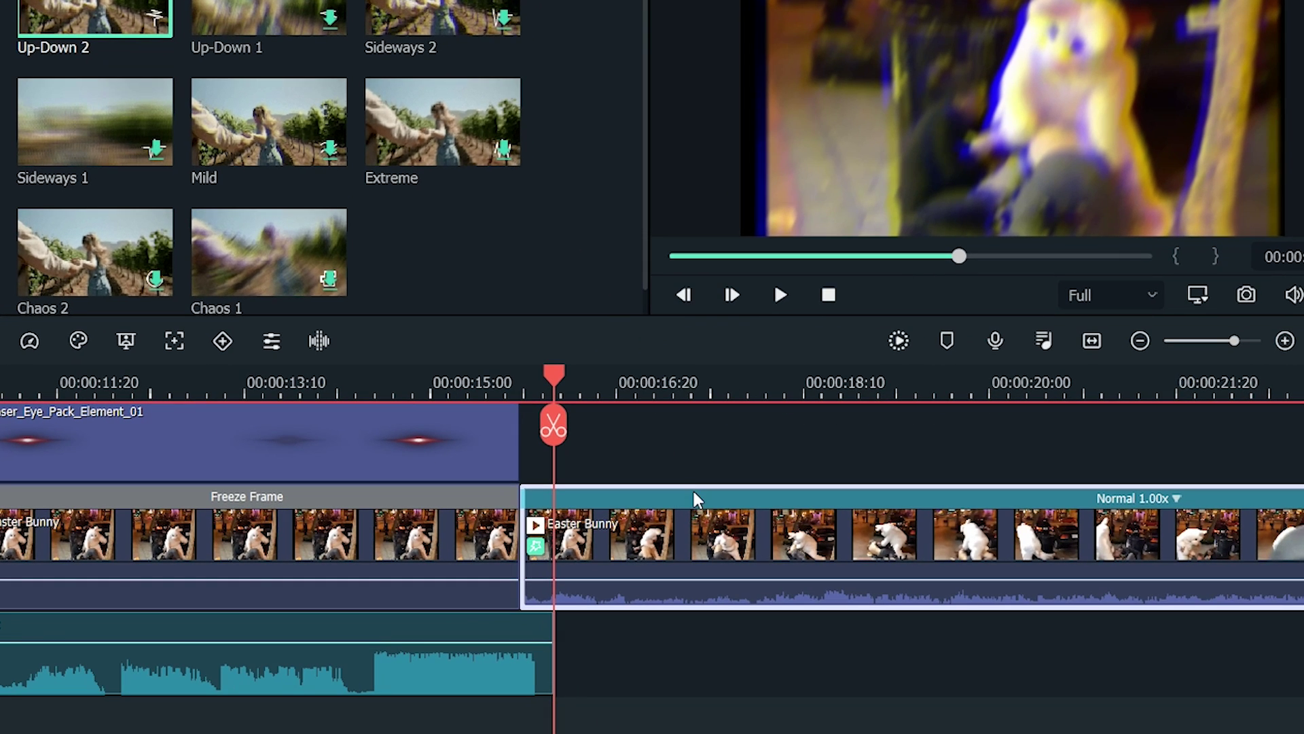
Set the clip after the freeze frame to Fast 2x speed
click(889, 573)
click(1144, 501)
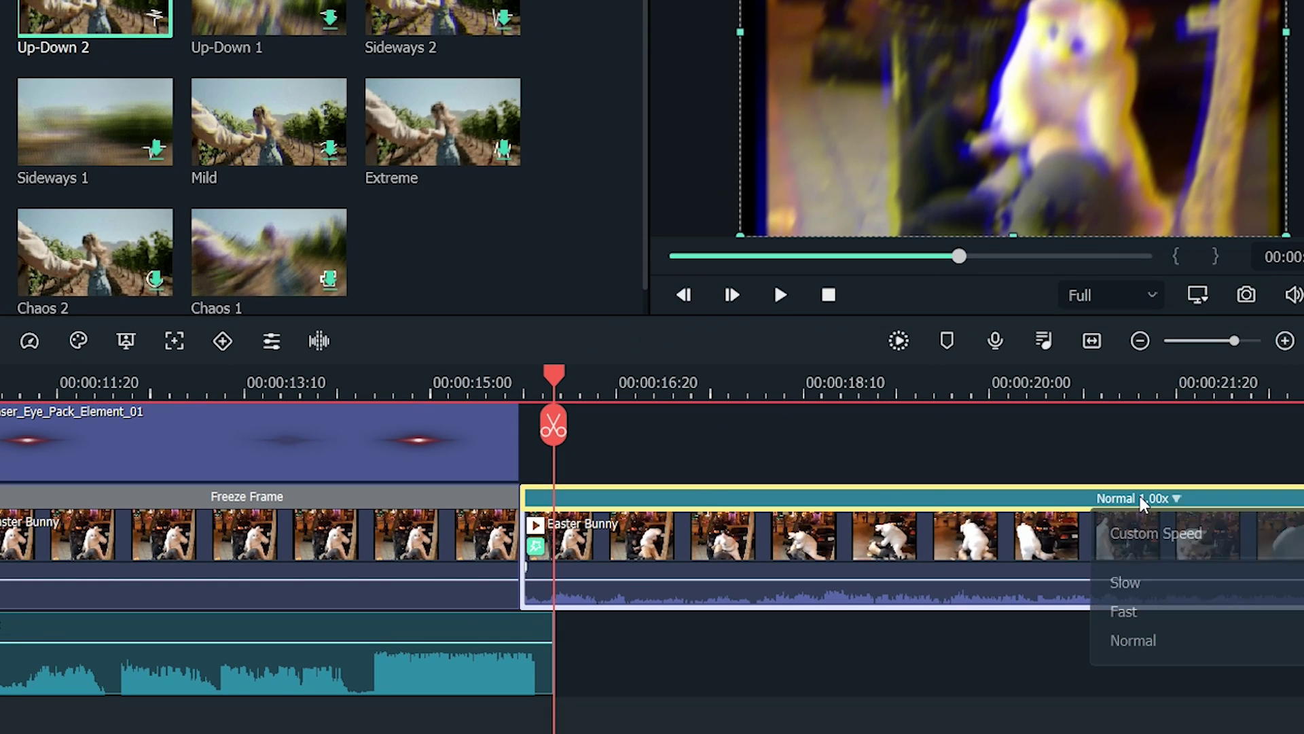
mouse_move(1118, 612)
click(975, 622)
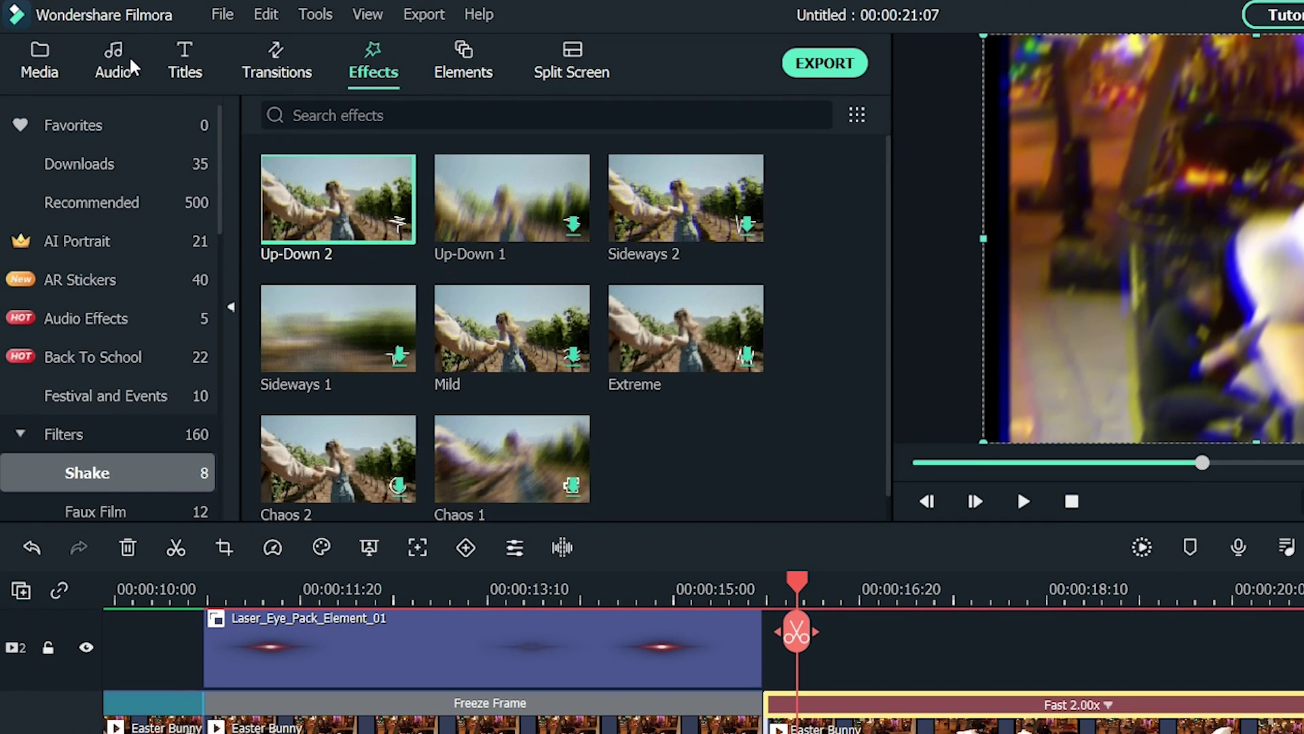
Add the Explosion sound from an 'explosion' audio search at the playhead and render a preview
click(121, 63)
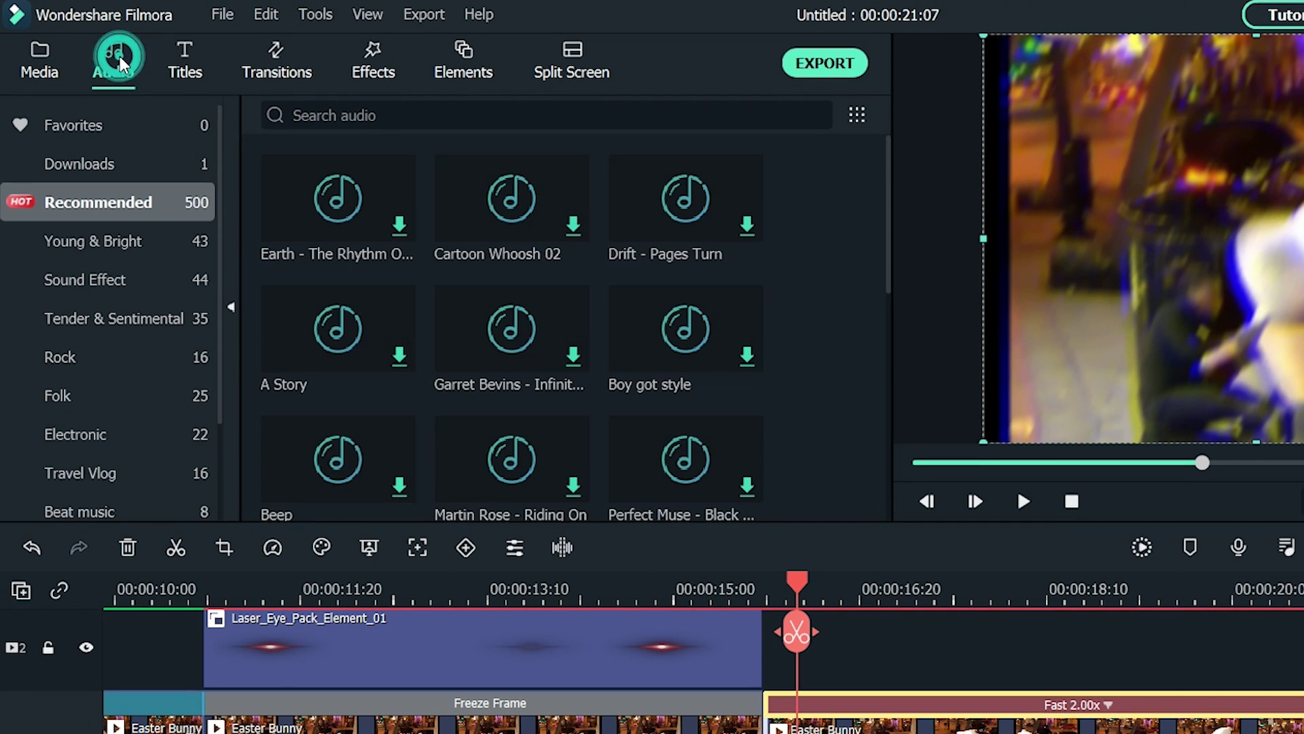
click(400, 120)
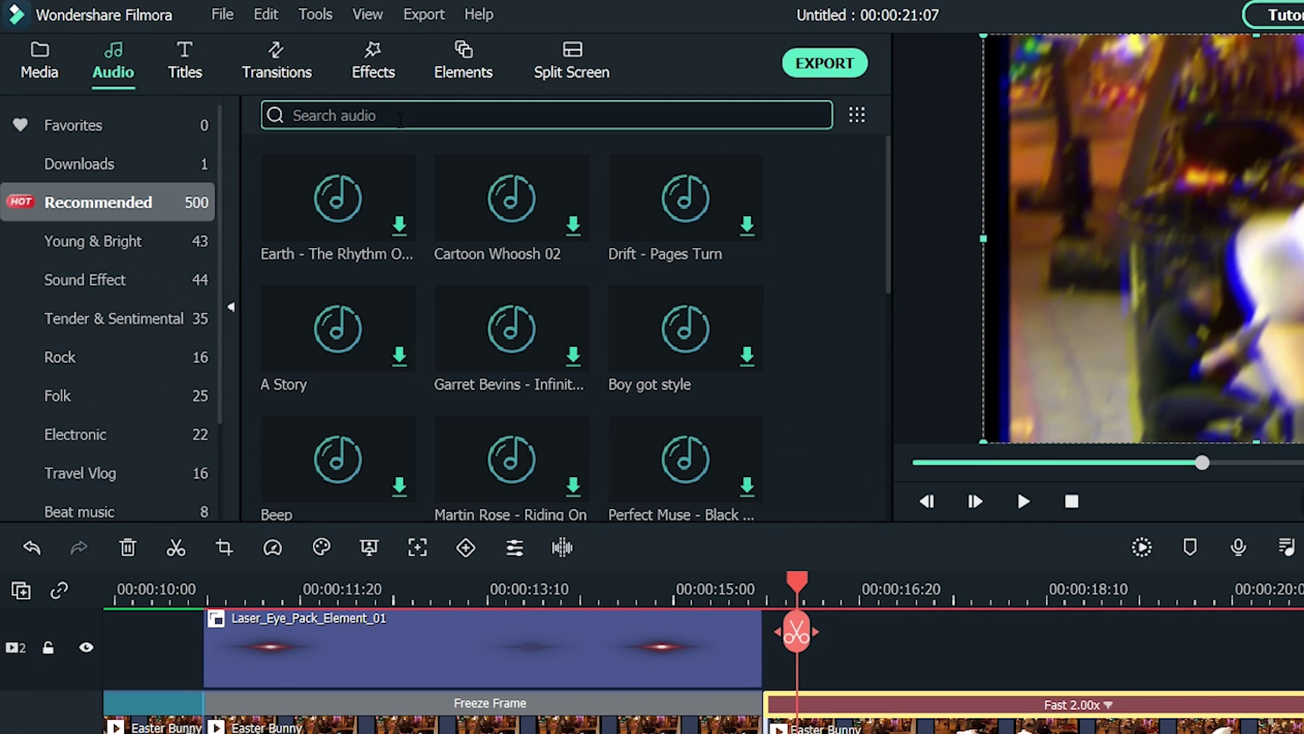
text(explosion)
key(Return)
drag(326, 202, 831, 733)
drag(570, 620, 569, 620)
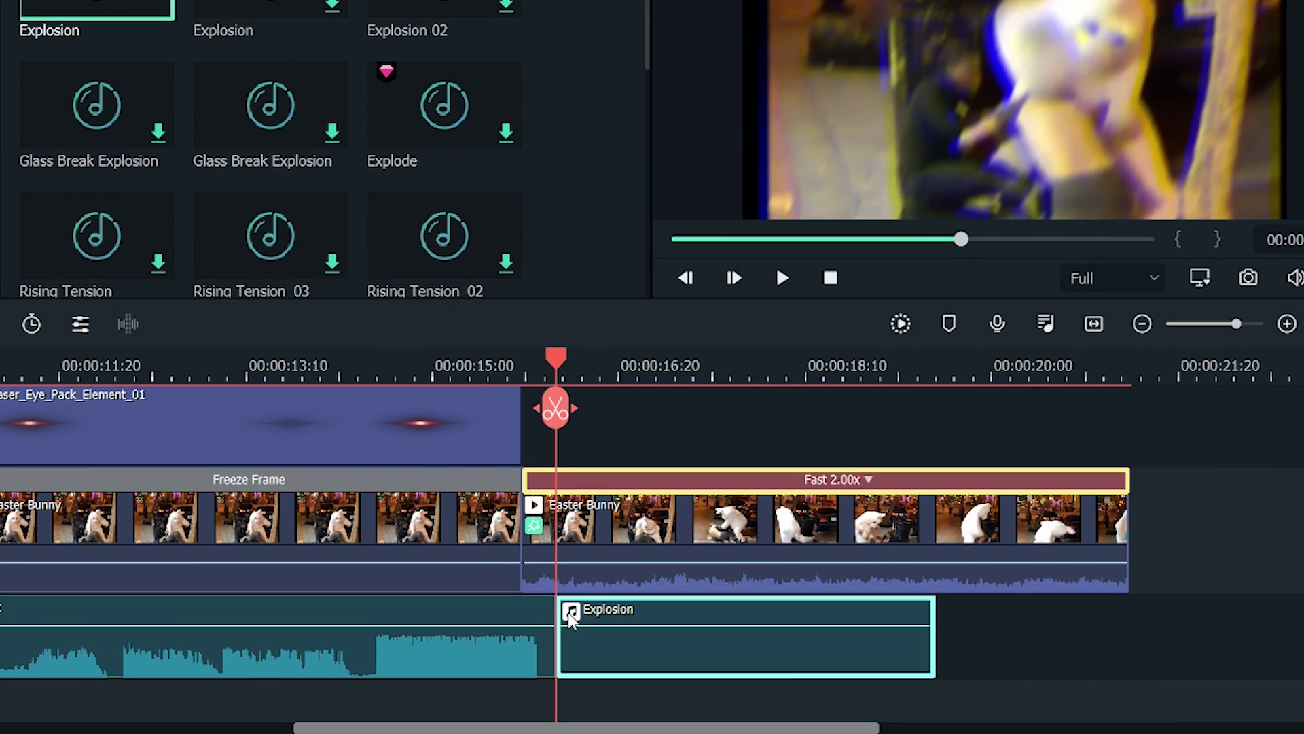
click(899, 324)
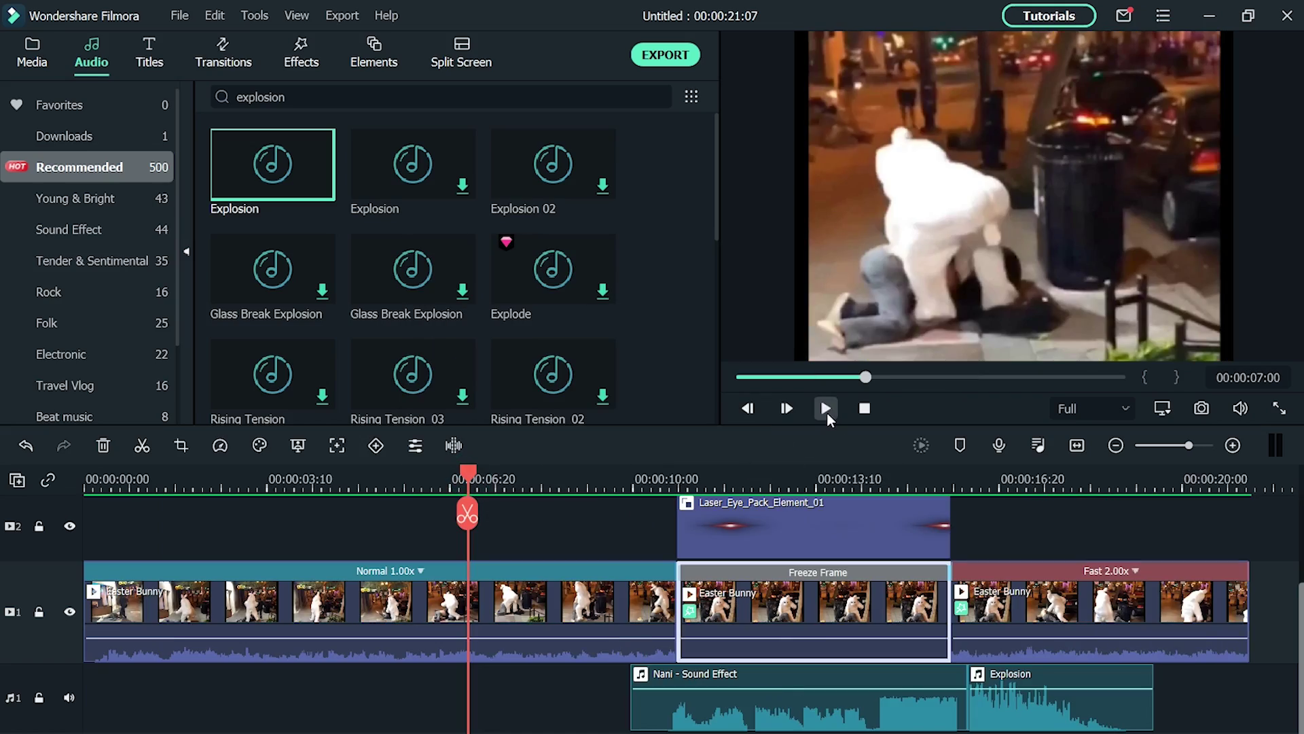
click(808, 359)
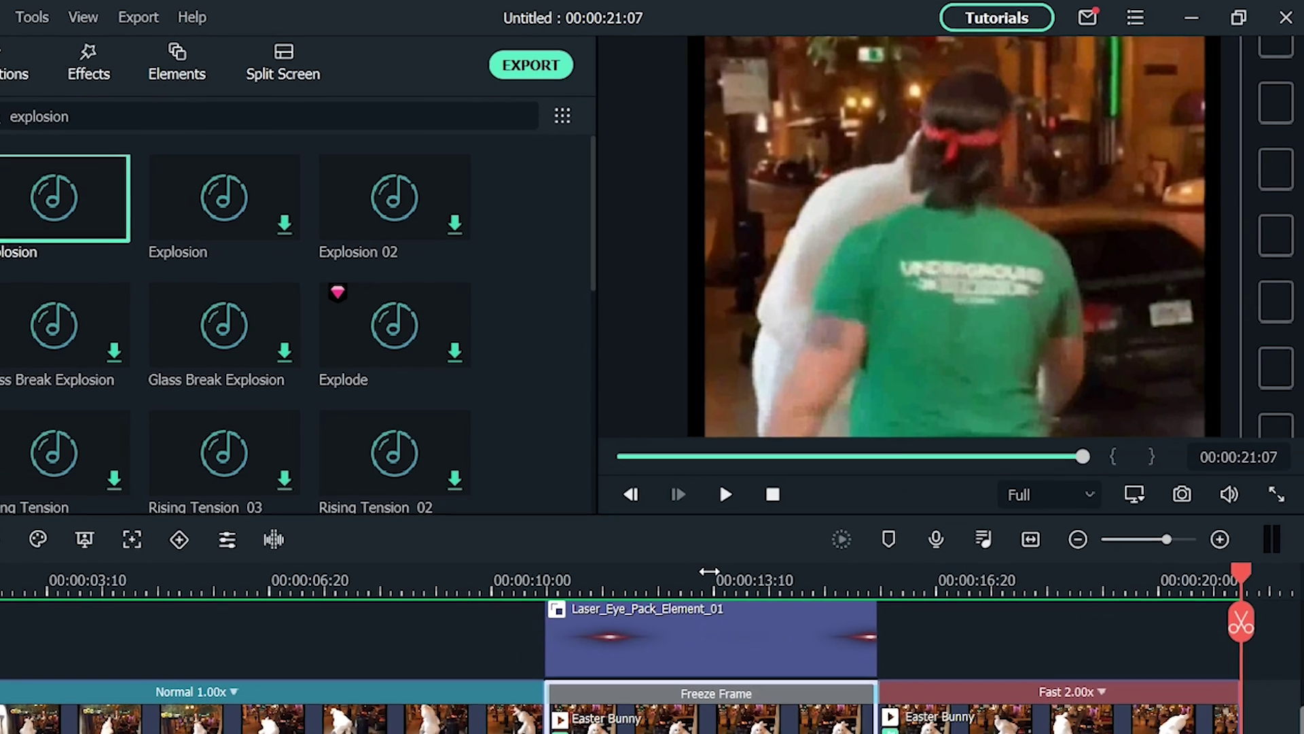
click(688, 589)
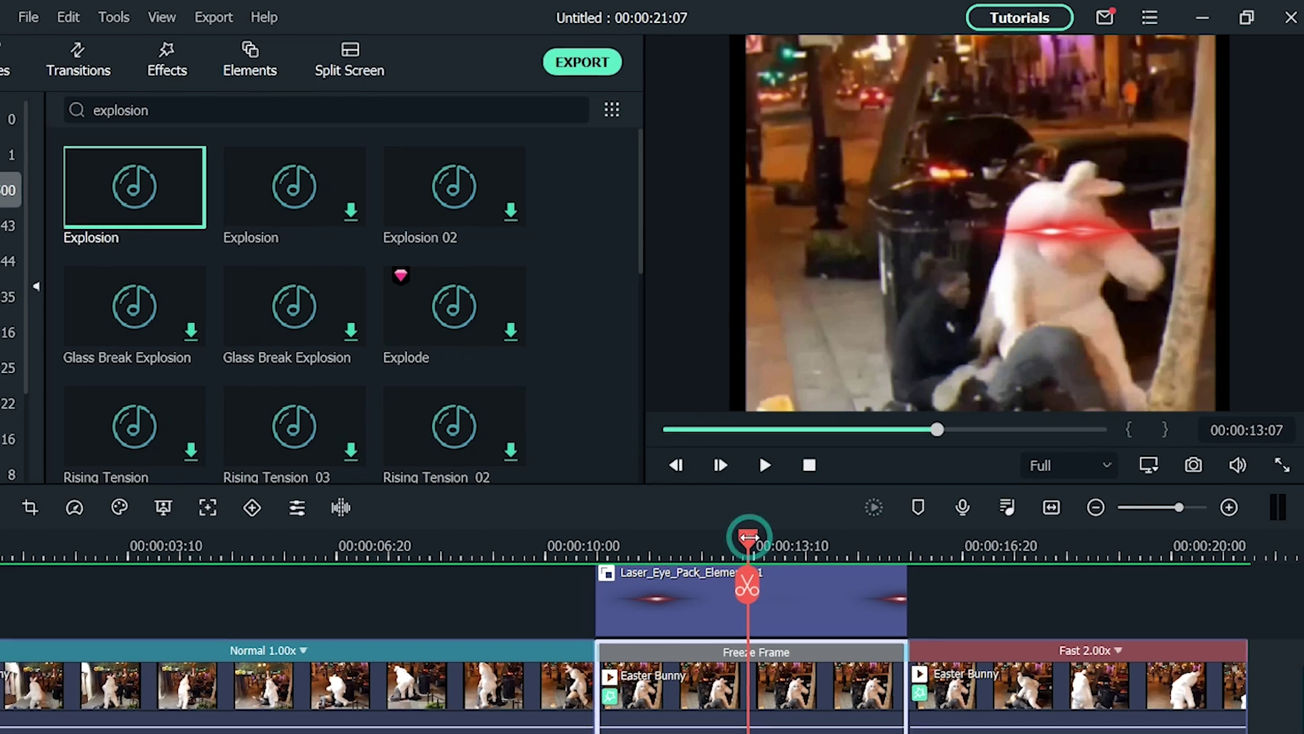